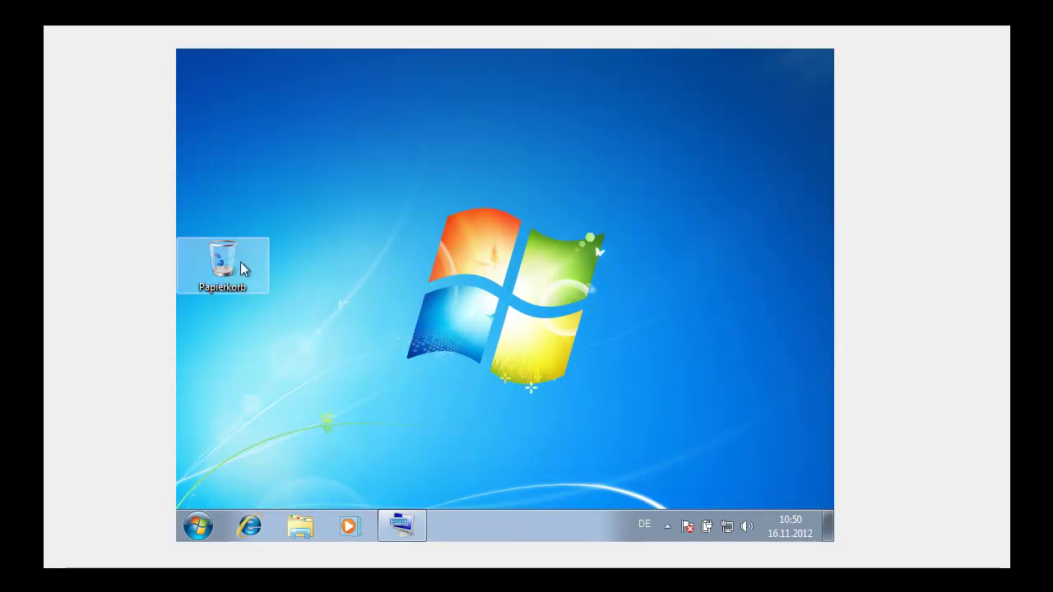
# Move the Papierkorb icon to the desktop's upper-left corner, and open it to view its contents before closing it
pyautogui.moveTo(240, 268); pyautogui.dragTo(228, 80)
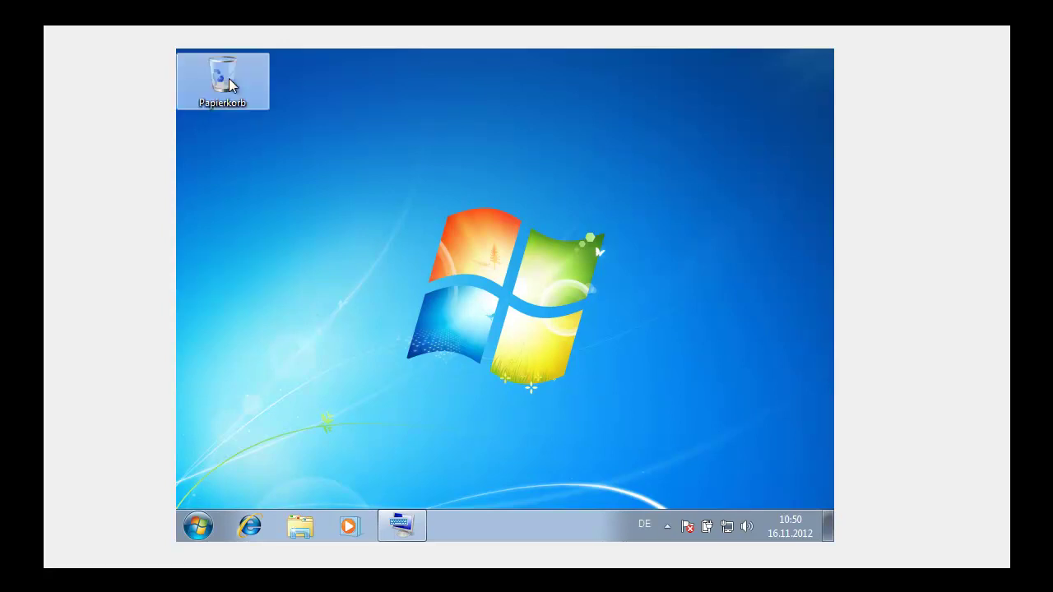
pyautogui.moveTo(231, 51)
pyautogui.doubleClick(228, 79)
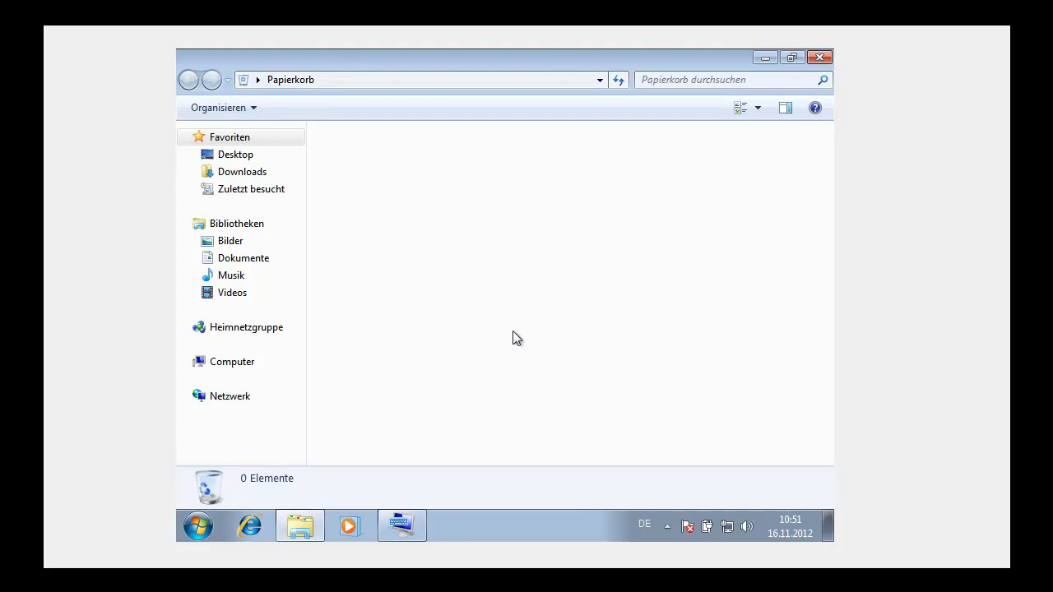
pyautogui.click(820, 59)
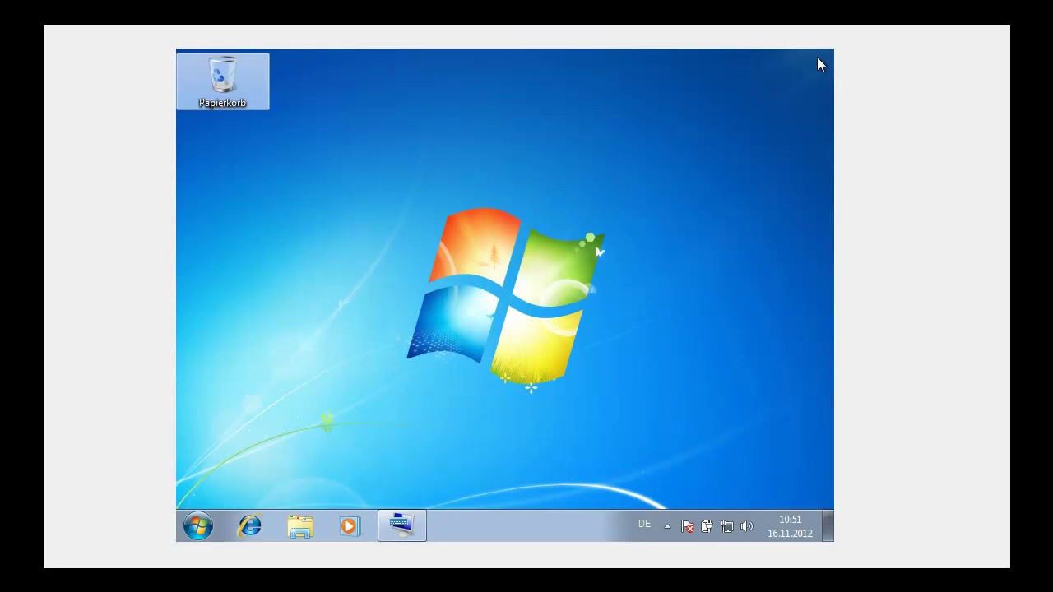
pyautogui.rightClick(251, 530)
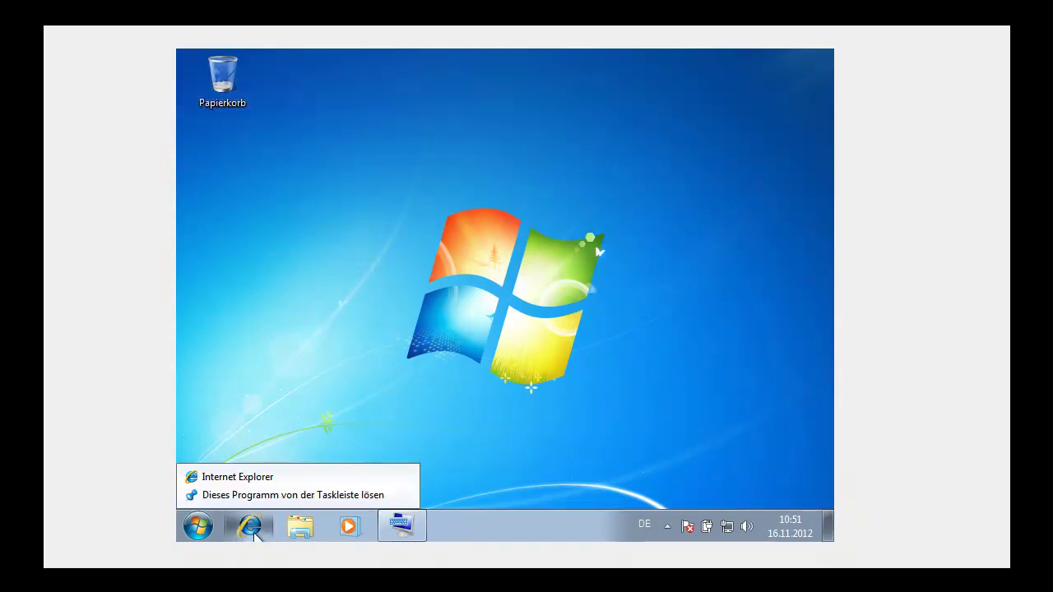
pyautogui.rightClick(251, 531)
pyautogui.rightClick(251, 531)
pyautogui.click(238, 420)
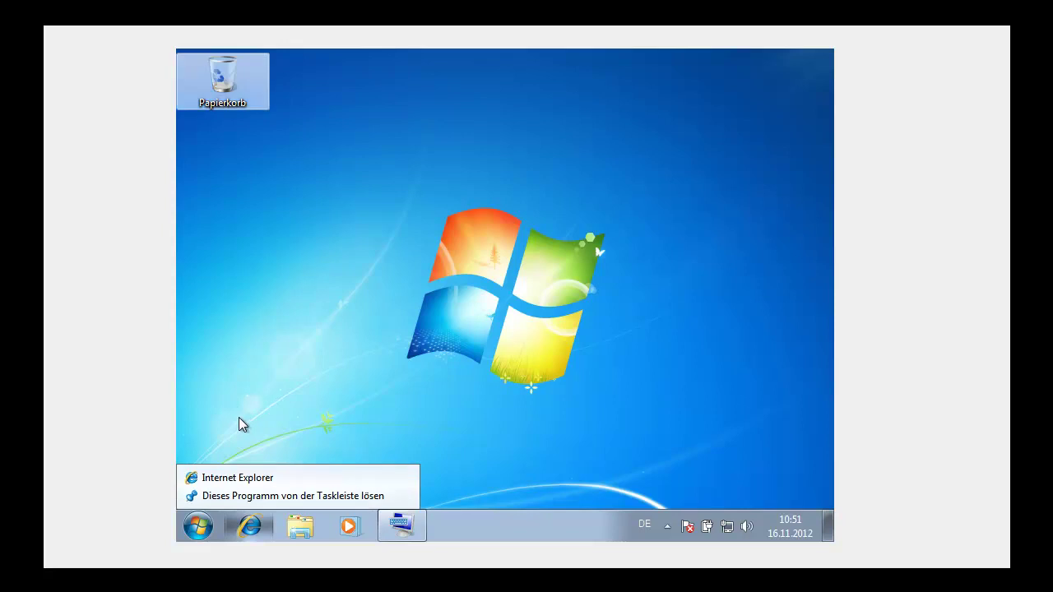
pyautogui.click(249, 527)
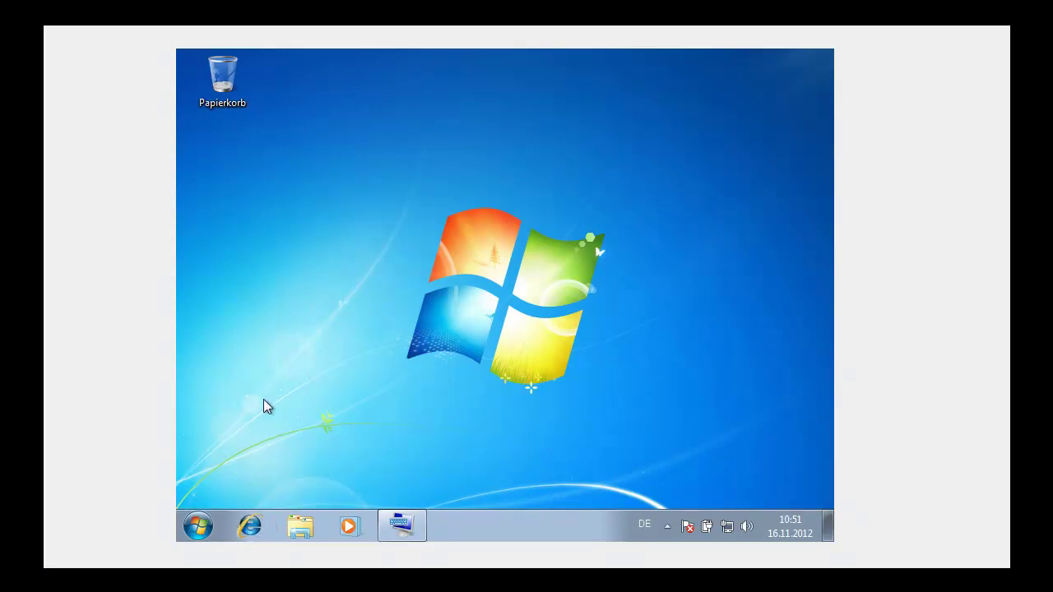
# Place a shortcut to Paint on the desktop
pyautogui.click(212, 527)
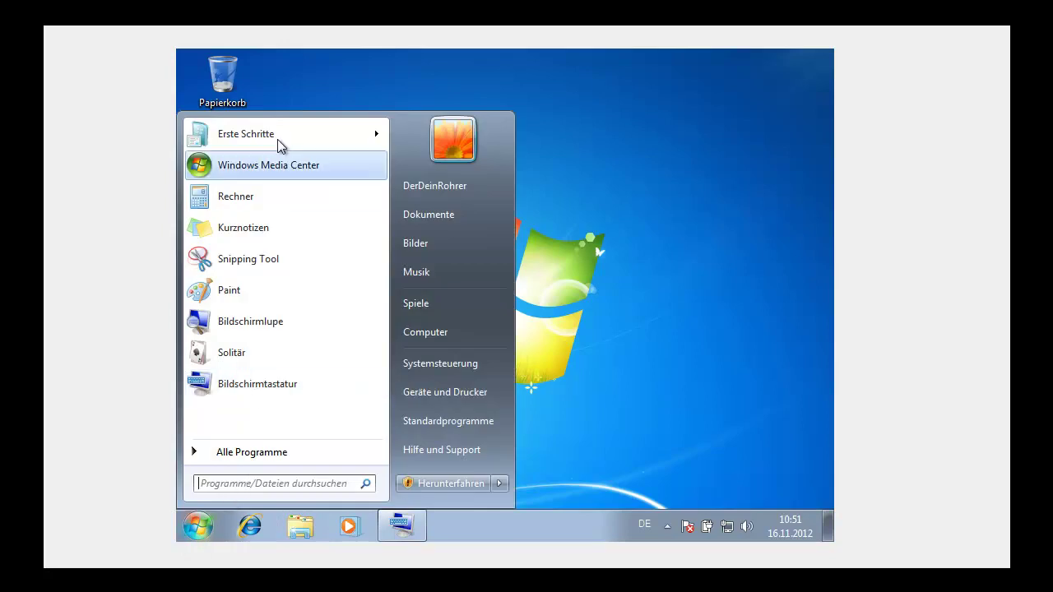
pyautogui.rightClick(277, 303)
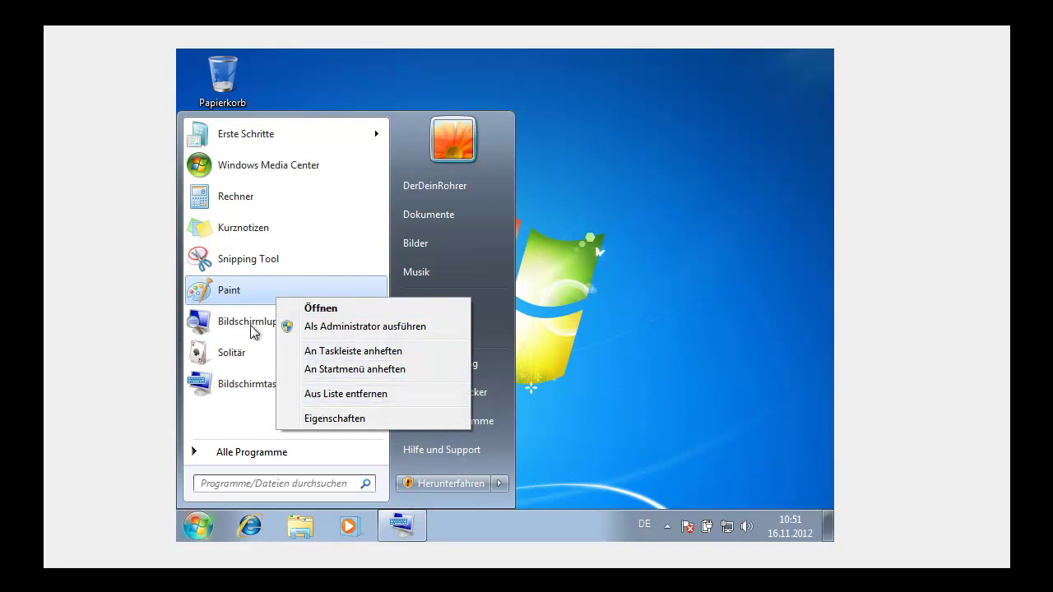
pyautogui.moveTo(241, 298); pyautogui.dragTo(653, 289)
pyautogui.click(563, 298)
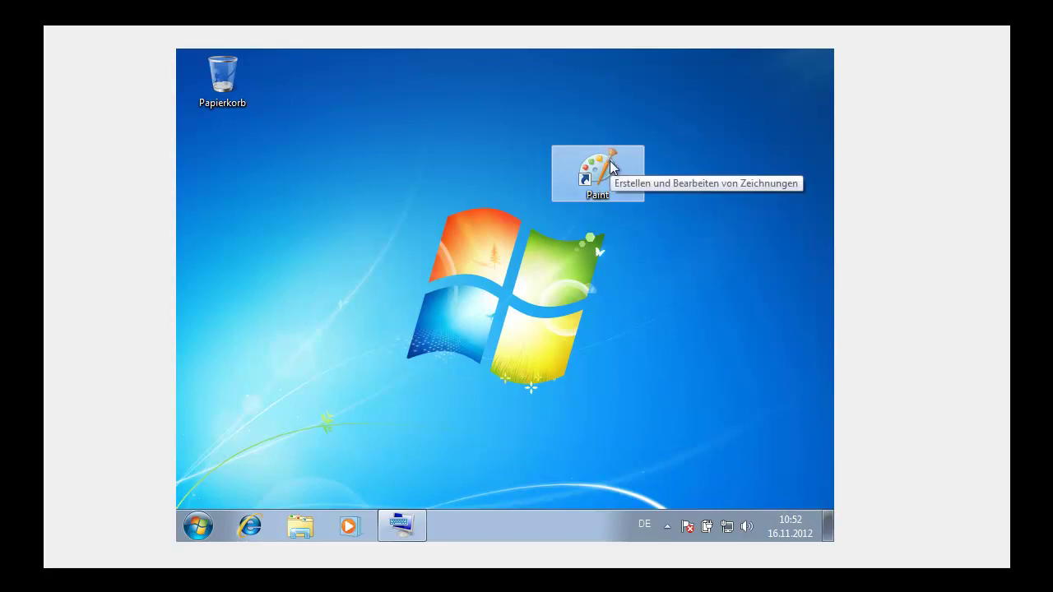
pyautogui.moveTo(610, 161)
pyautogui.mouseDown()
pyautogui.moveTo(483, 103)
pyautogui.moveTo(479, 111)
pyautogui.moveTo(505, 104)
pyautogui.moveTo(632, 165)
pyautogui.mouseUp()
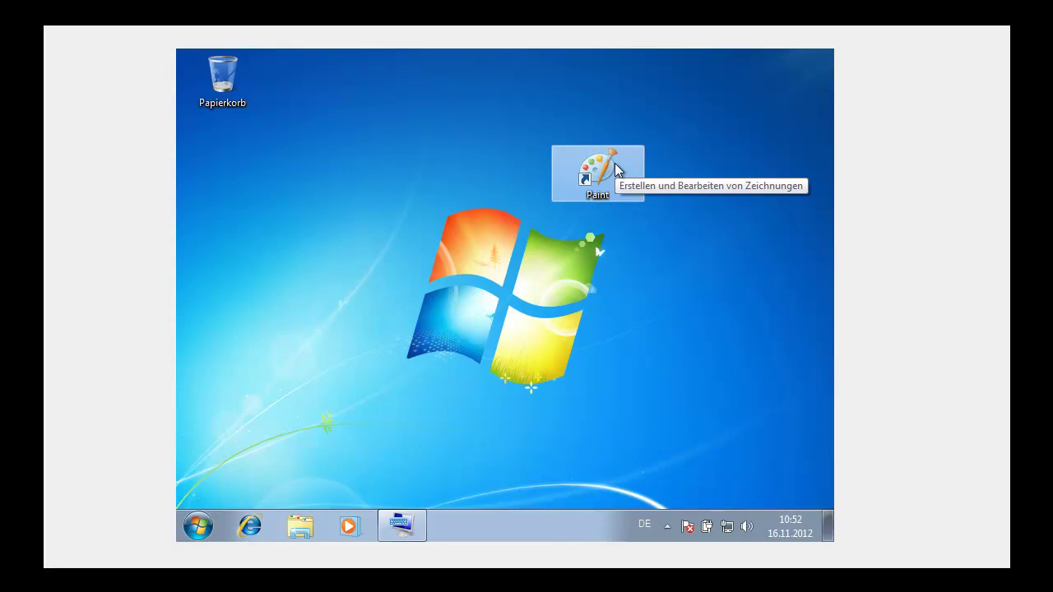
pyautogui.moveTo(615, 164)
pyautogui.mouseDown()
pyautogui.moveTo(329, 134)
pyautogui.moveTo(629, 197)
pyautogui.moveTo(609, 157)
pyautogui.mouseUp()
pyautogui.click(582, 180)
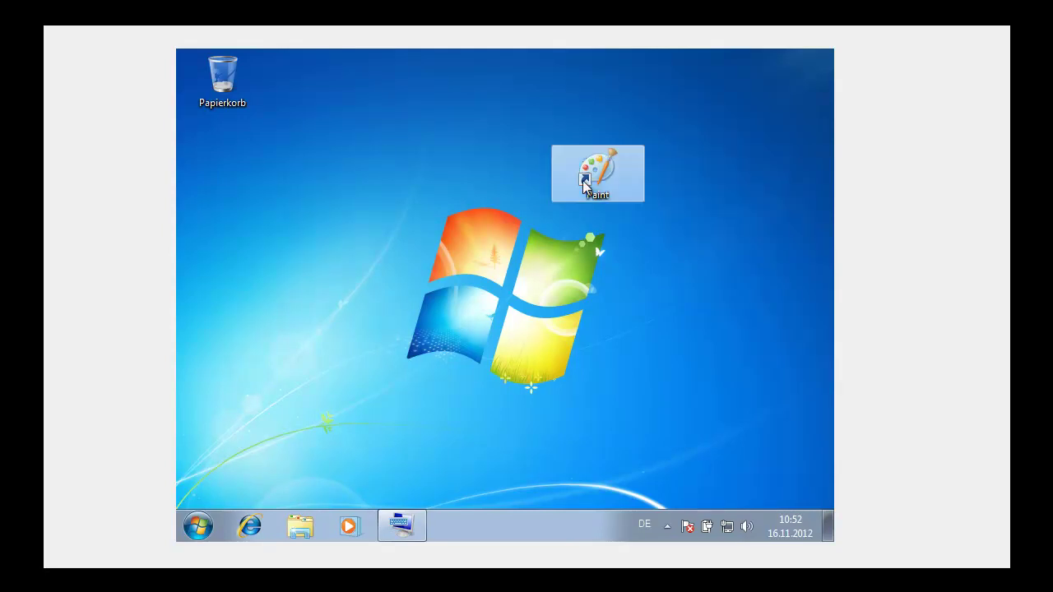
pyautogui.rightClick(585, 180)
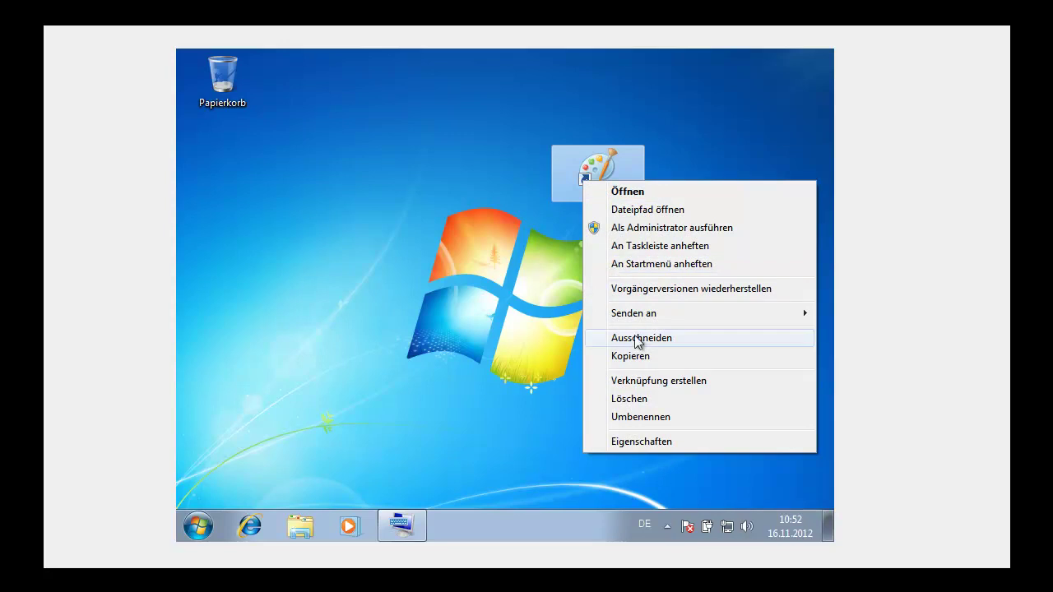
pyautogui.click(655, 398)
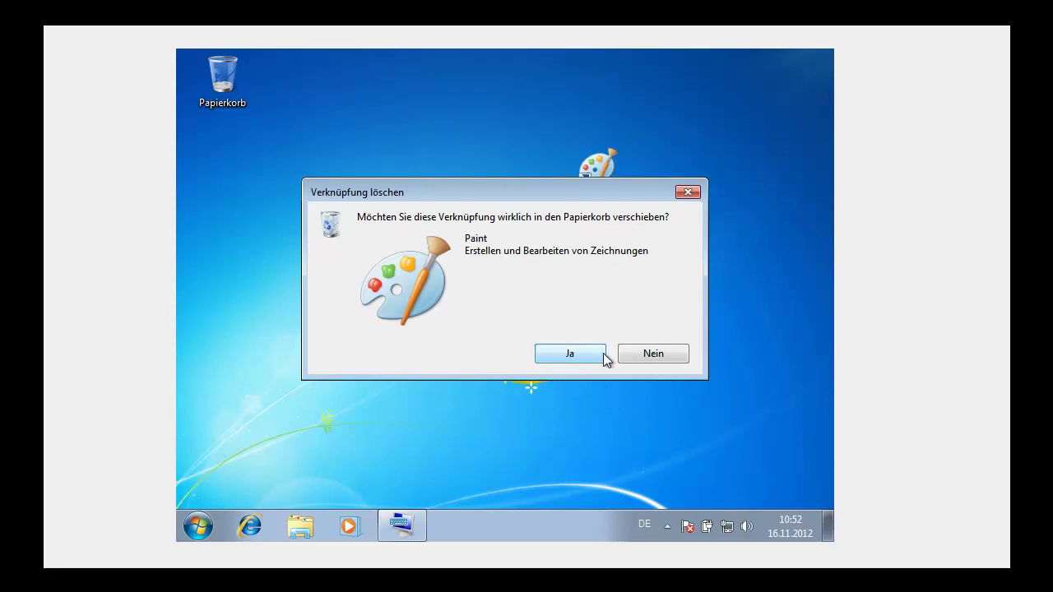
pyautogui.click(645, 357)
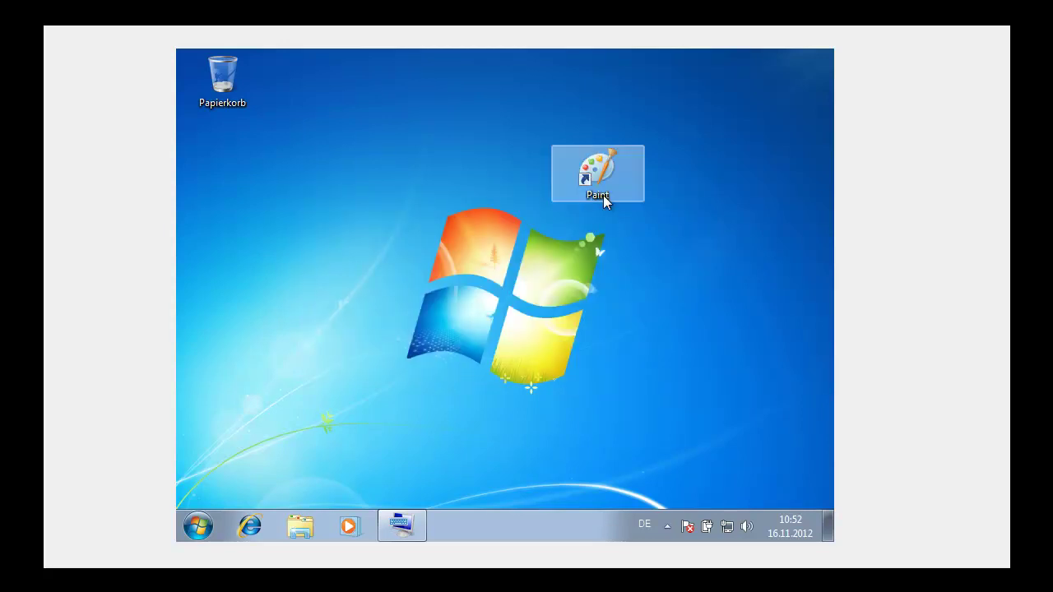
# Put the Paint shortcut in the Papierkorb and open the bin in a non-maximized window placed below its desktop icon
pyautogui.moveTo(603, 195)
pyautogui.mouseDown()
pyautogui.moveTo(301, 100)
pyautogui.moveTo(236, 102)
pyautogui.mouseUp()
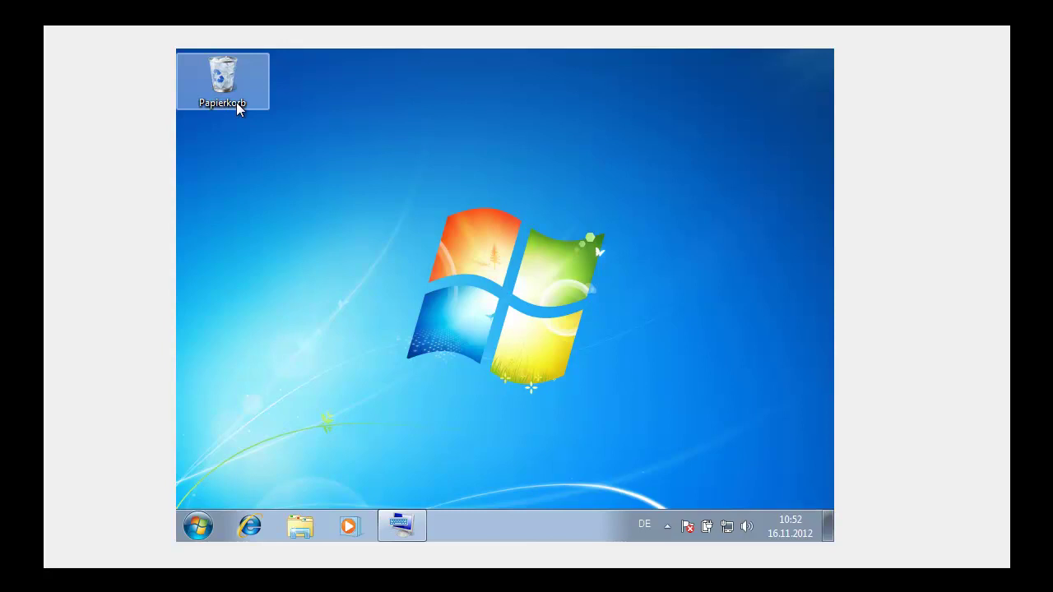
pyautogui.doubleClick(236, 102)
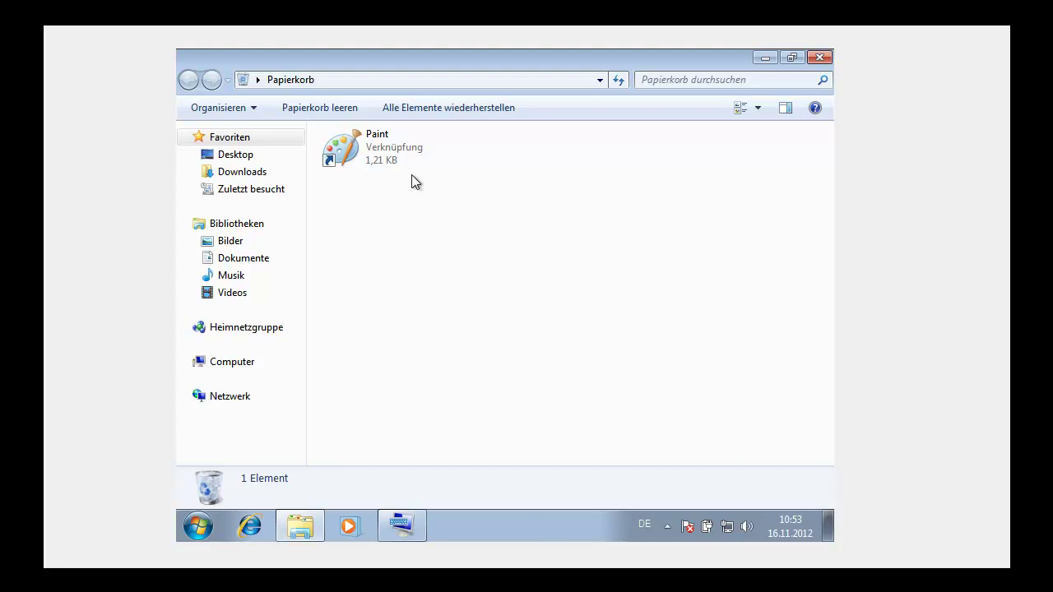
pyautogui.click(784, 57)
pyautogui.moveTo(625, 71); pyautogui.dragTo(610, 99)
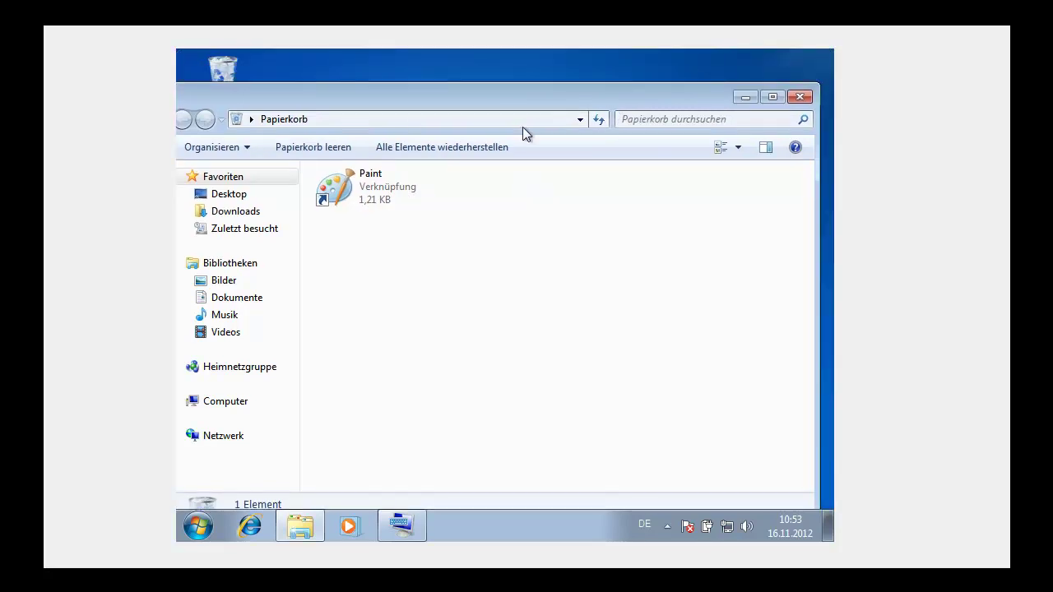
pyautogui.moveTo(519, 82); pyautogui.dragTo(513, 204)
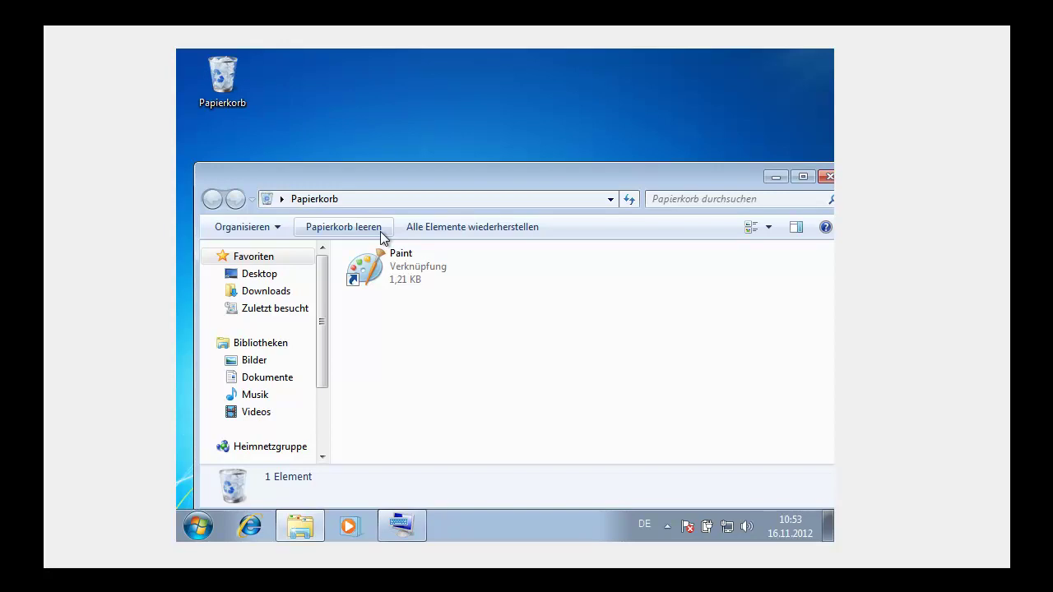
# View the properties of the deleted Paint shortcut and restore it to the desktop
pyautogui.doubleClick(395, 280)
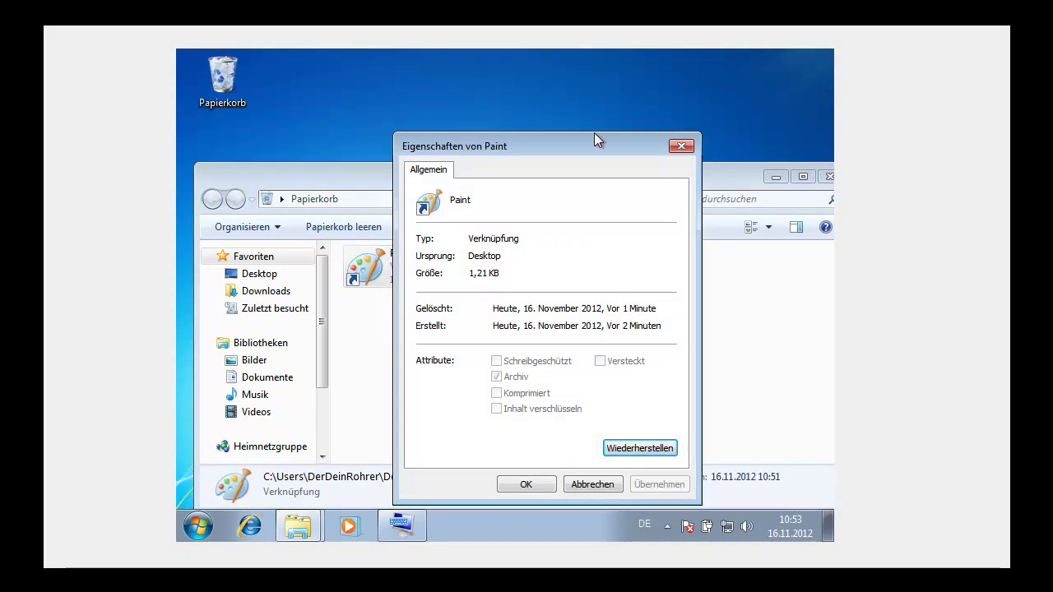
pyautogui.click(681, 146)
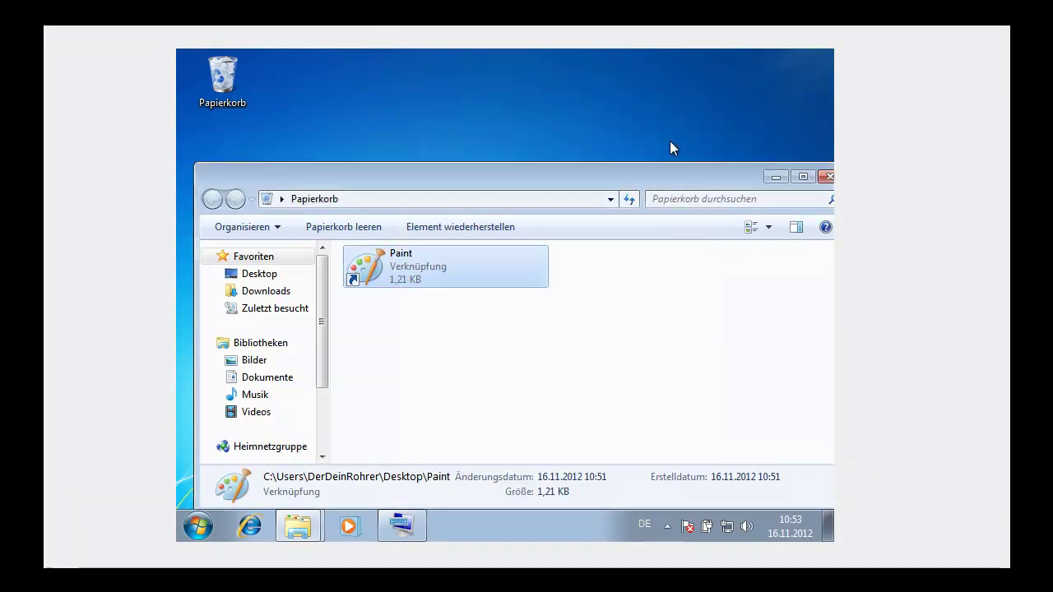
pyautogui.doubleClick(416, 277)
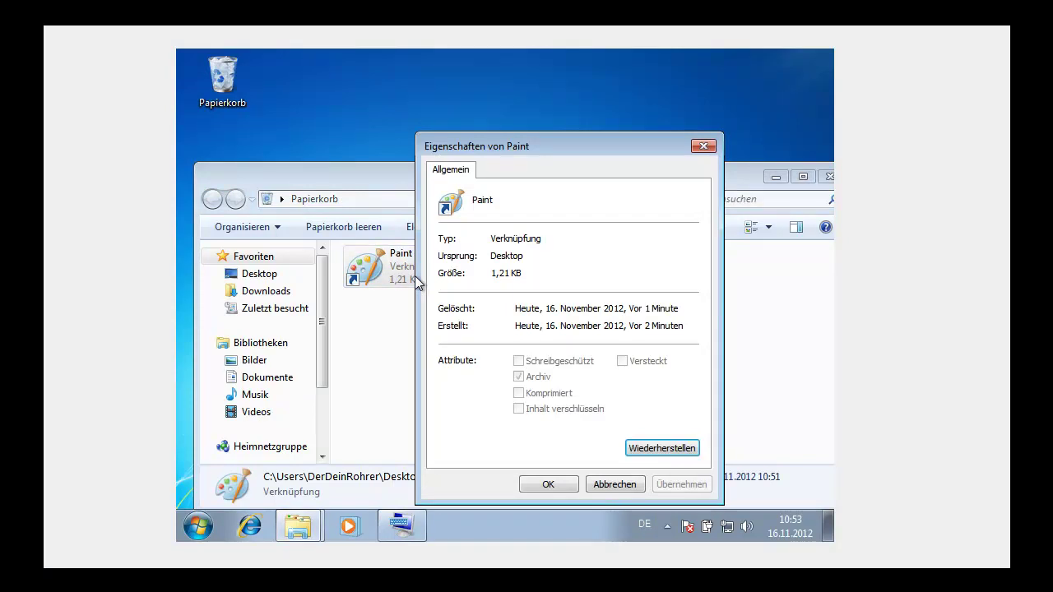
pyautogui.click(651, 448)
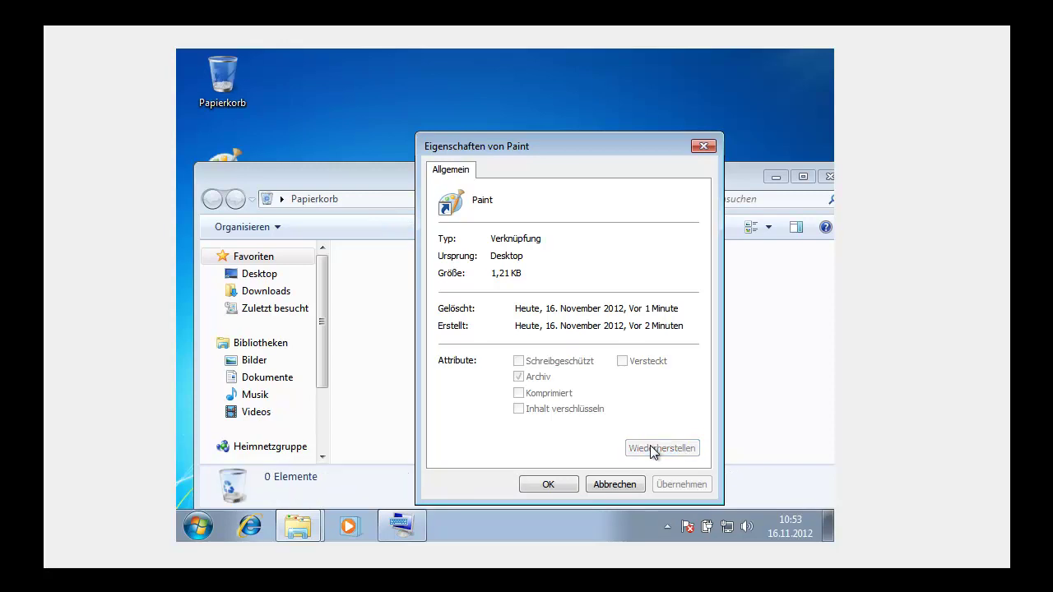
pyautogui.click(702, 147)
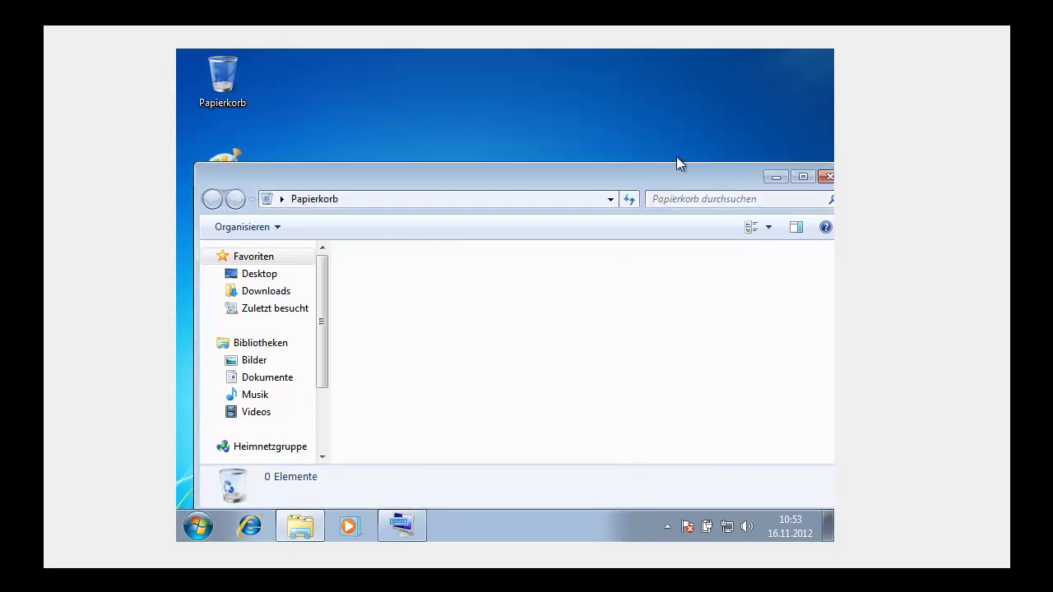
# Delete the Paint shortcut on the desktop, confirming its move to the Papierkorb
pyautogui.moveTo(625, 178); pyautogui.dragTo(578, 304)
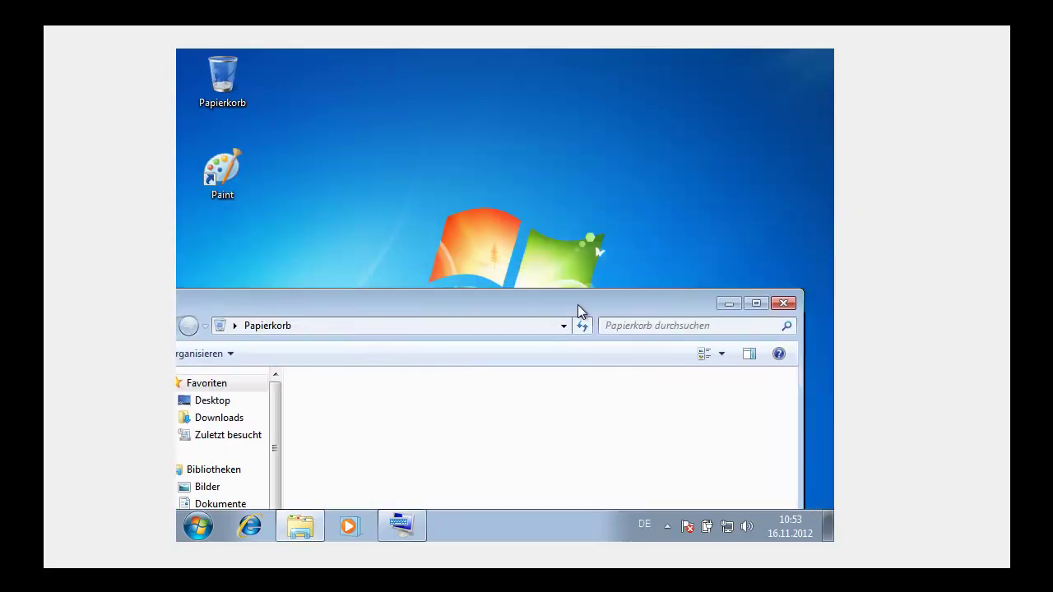
pyautogui.rightClick(241, 168)
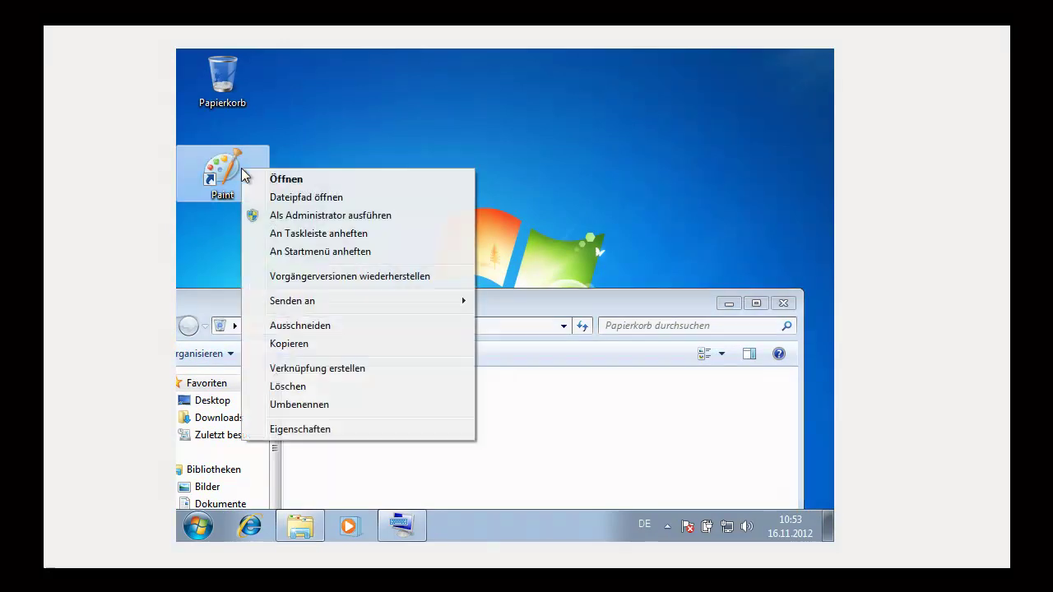
pyautogui.click(383, 386)
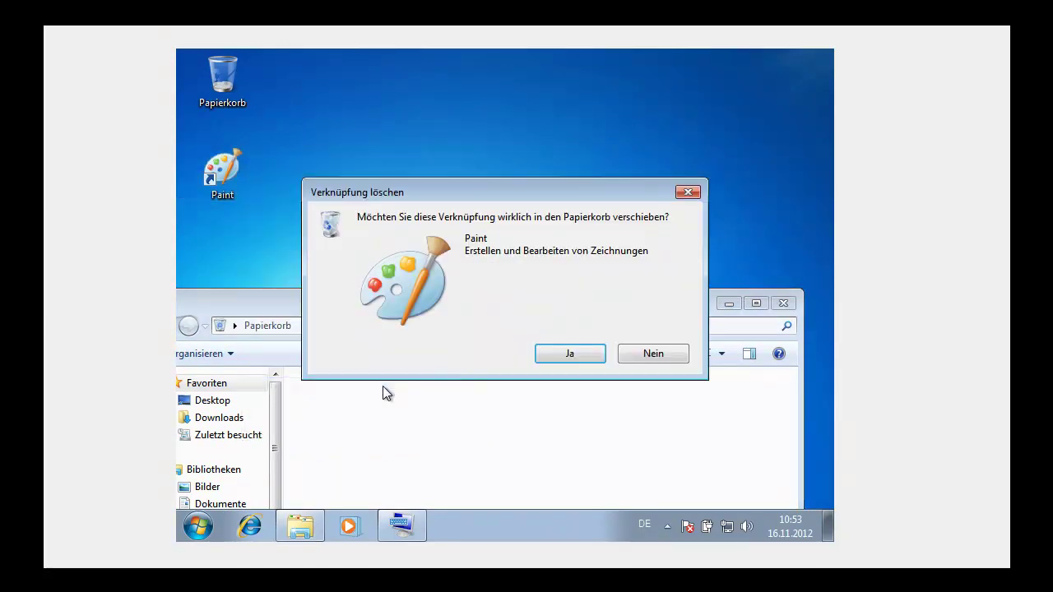
pyautogui.click(548, 353)
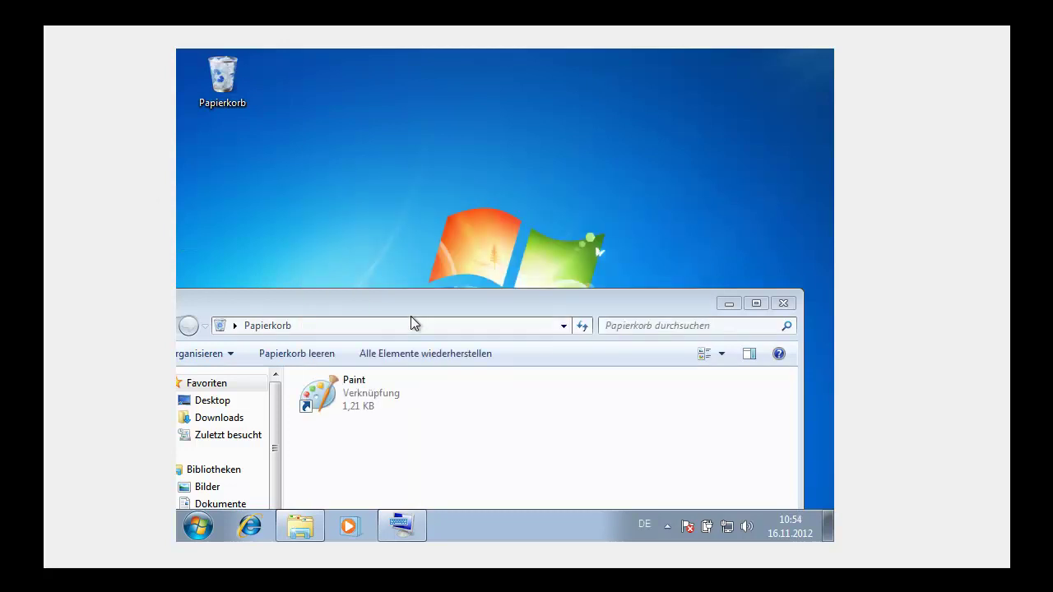
# Empty the Papierkorb, confirming permanent deletion of the Paint shortcut, and close its window
pyautogui.click(282, 356)
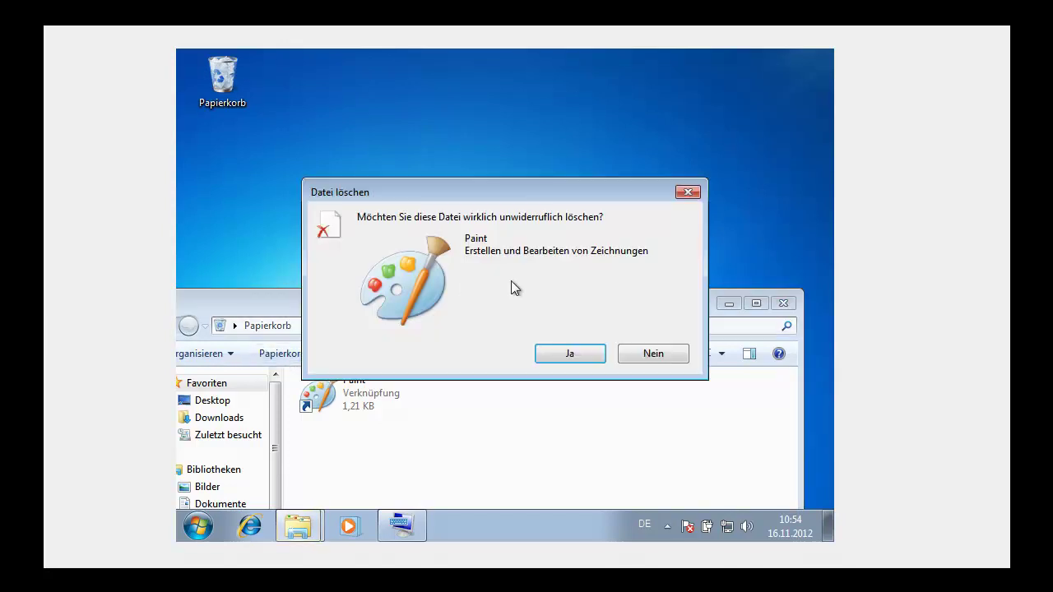
pyautogui.click(555, 355)
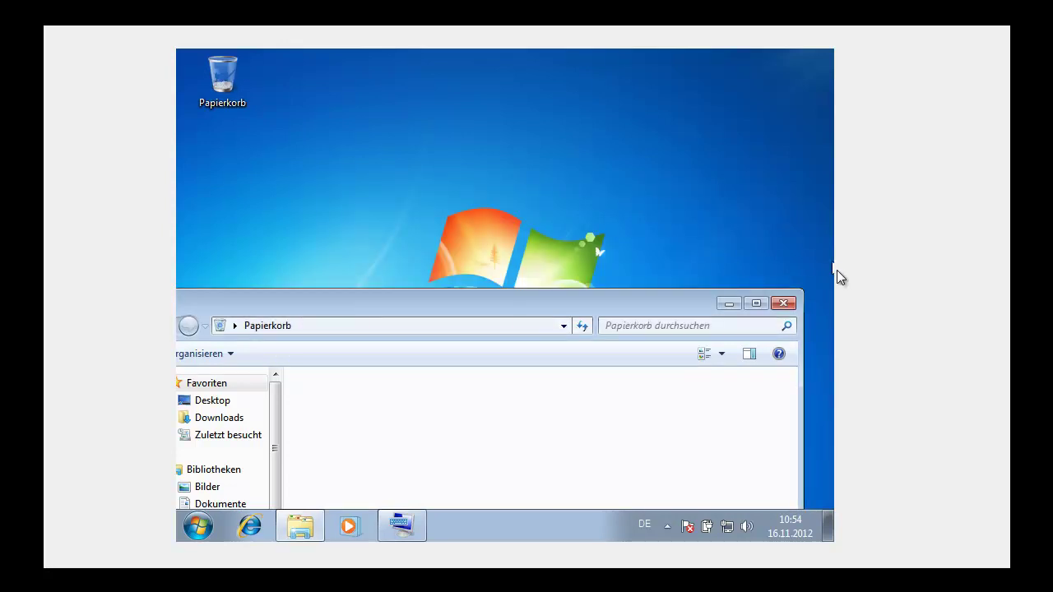
pyautogui.moveTo(689, 304); pyautogui.dragTo(729, 137)
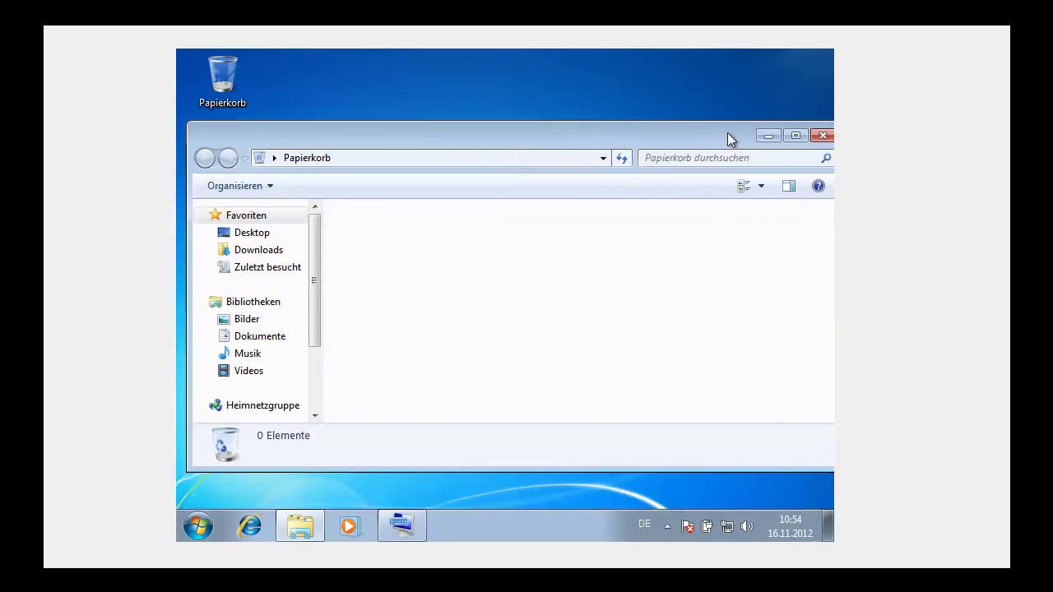
pyautogui.click(822, 137)
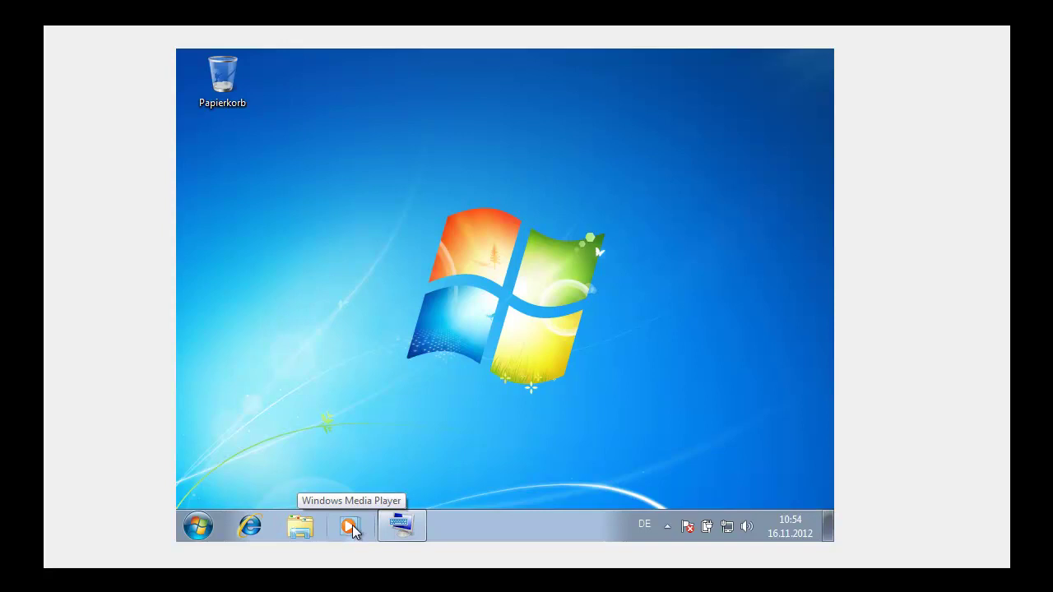
# Place shortcuts to Bildschirmlupe and Snipping Tool on the desktop
pyautogui.moveTo(395, 533)
pyautogui.click(213, 529)
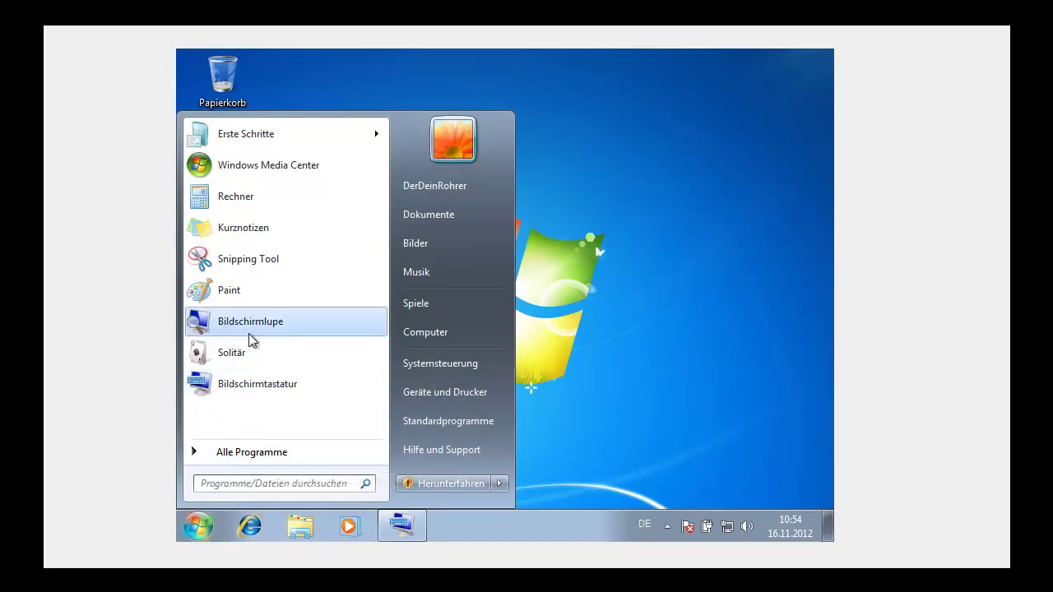
pyautogui.moveTo(251, 341); pyautogui.dragTo(644, 338)
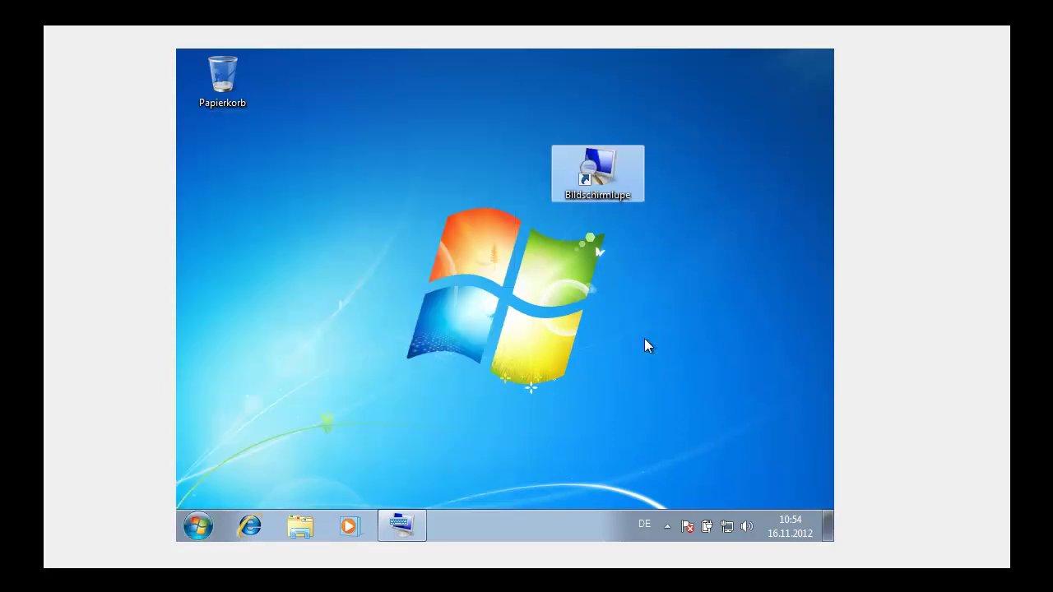
pyautogui.click(213, 528)
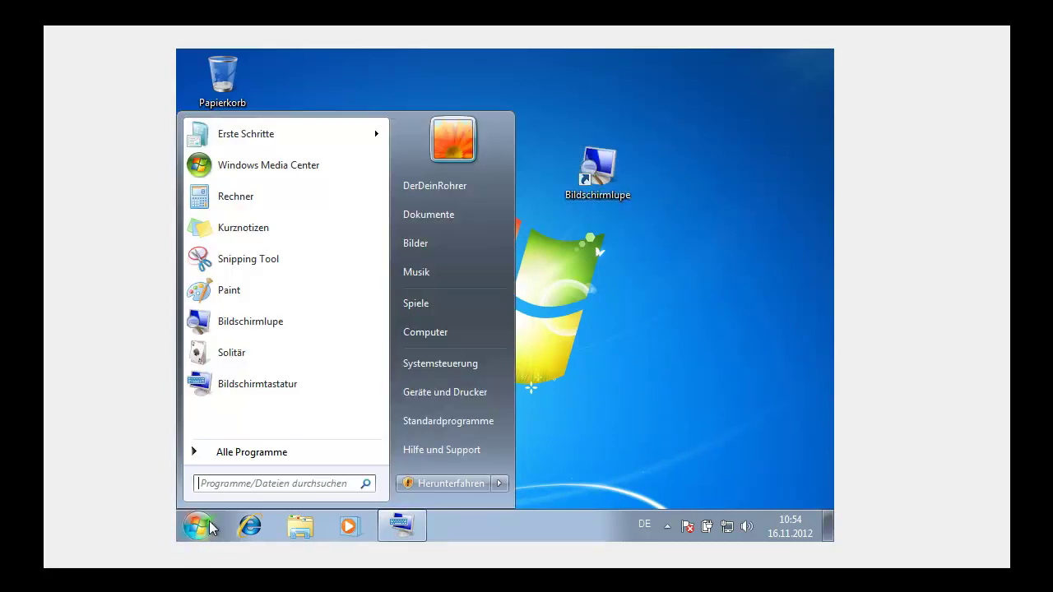
pyautogui.moveTo(268, 264); pyautogui.dragTo(743, 360)
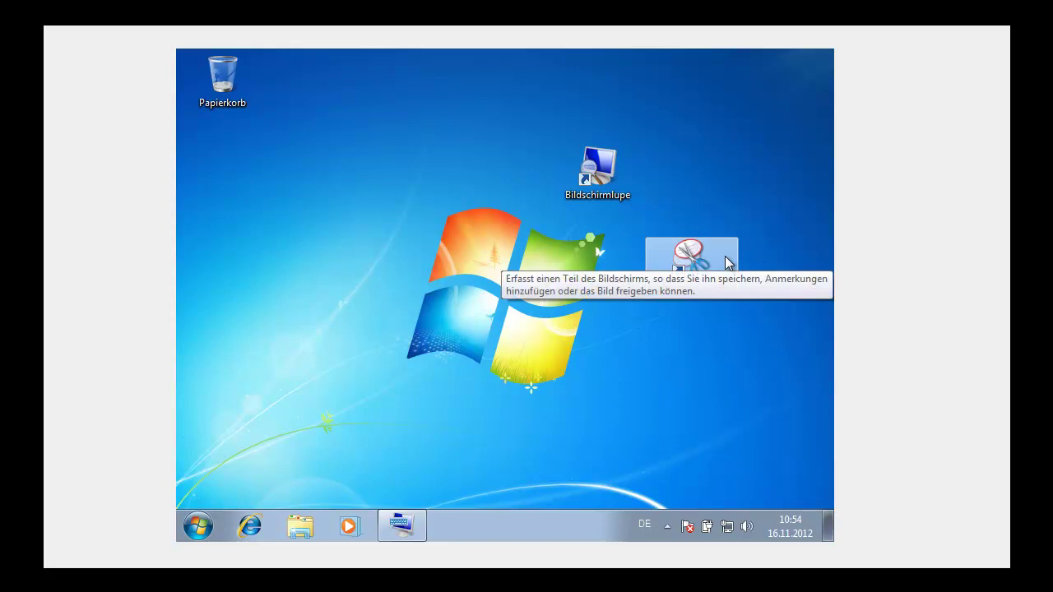
# Pin the Snipping Tool desktop shortcut to the taskbar
pyautogui.rightClick(695, 255)
pyautogui.click(573, 364)
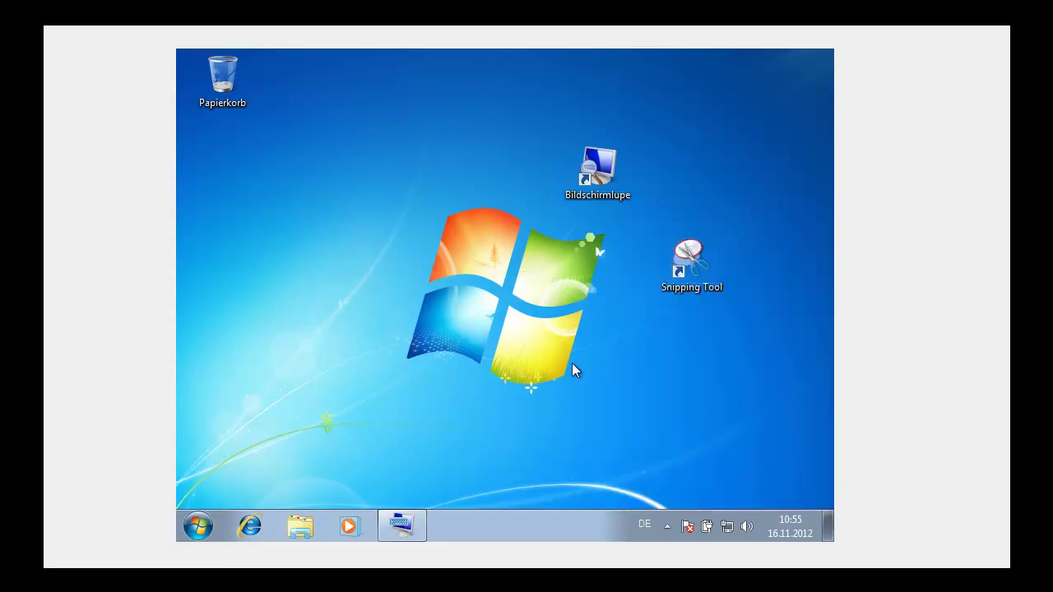
pyautogui.moveTo(691, 261); pyautogui.dragTo(446, 525)
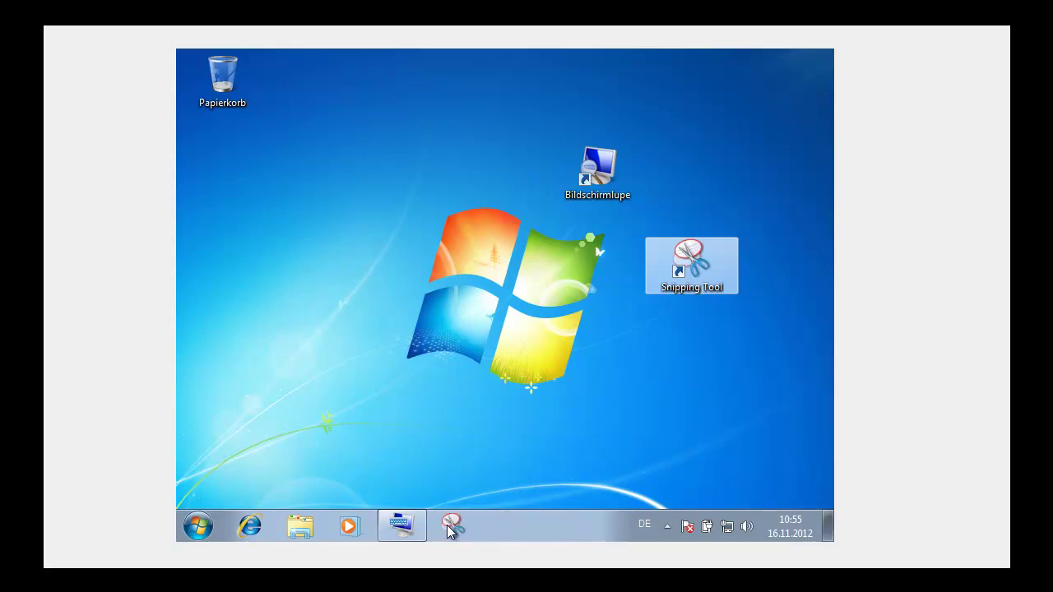
# Move Bildschirmtastatur behind Snipping Tool on the taskbar and close the Bildschirmtastatur window
pyautogui.moveTo(418, 527); pyautogui.dragTo(504, 520)
pyautogui.click(461, 524)
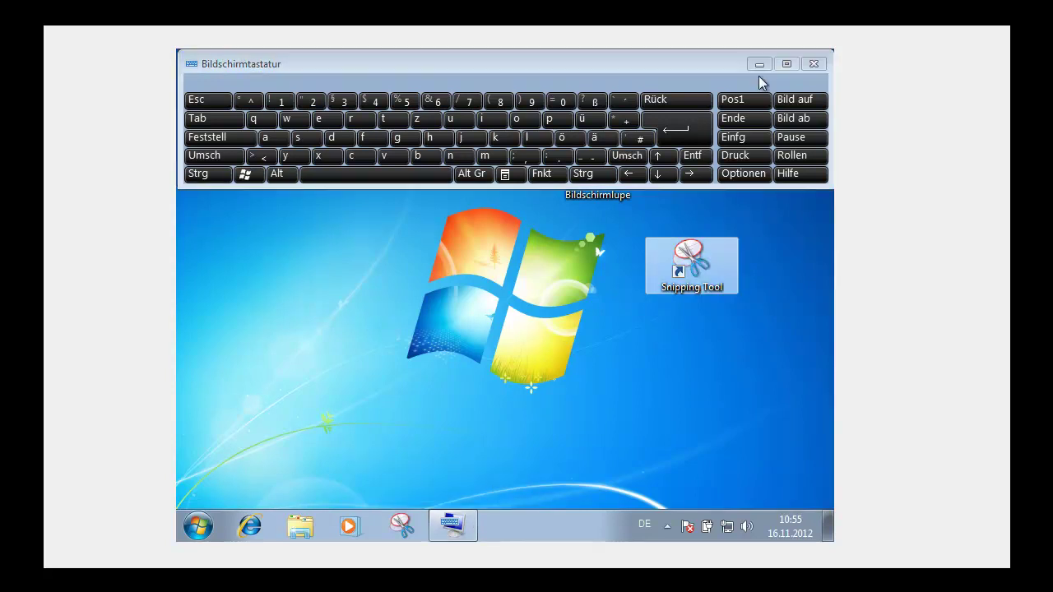
pyautogui.click(810, 63)
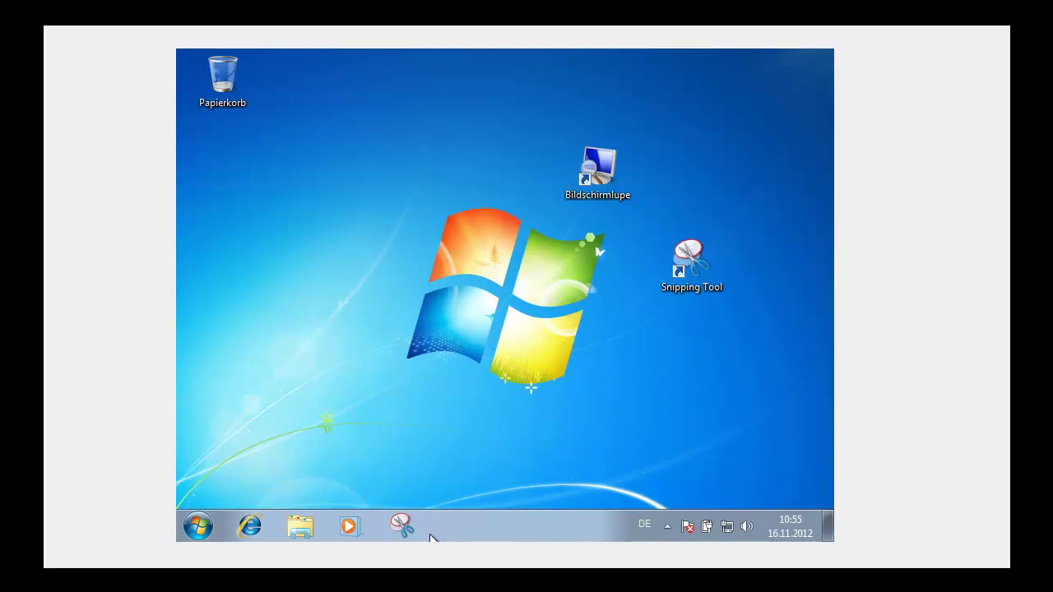
# Pin the Bildschirmlupe desktop shortcut to the taskbar, and start and close the magnifier
pyautogui.moveTo(598, 177); pyautogui.dragTo(444, 537)
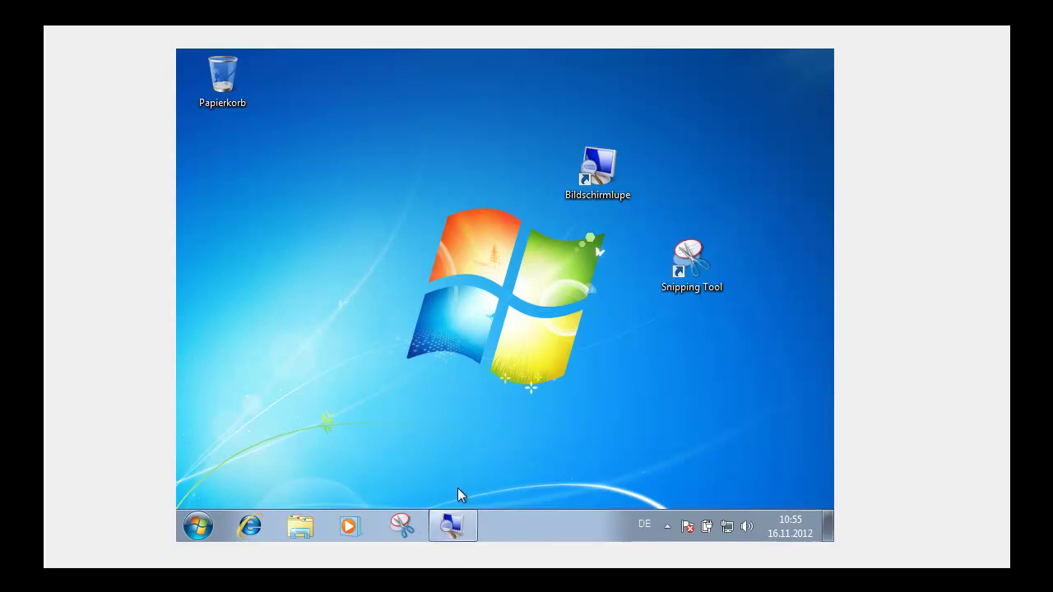
pyautogui.press('super+plus')
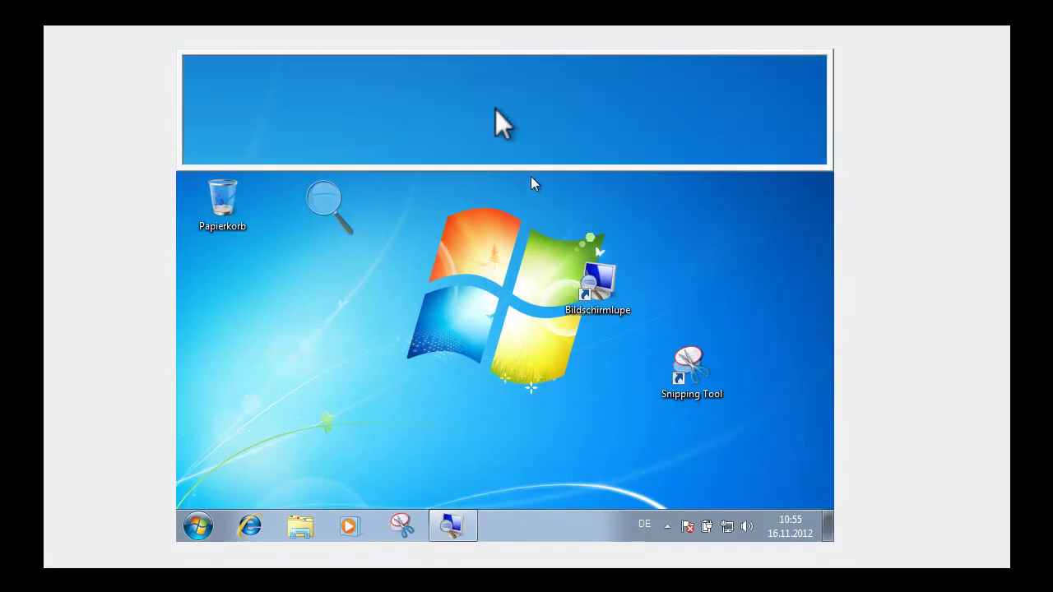
pyautogui.click(517, 130)
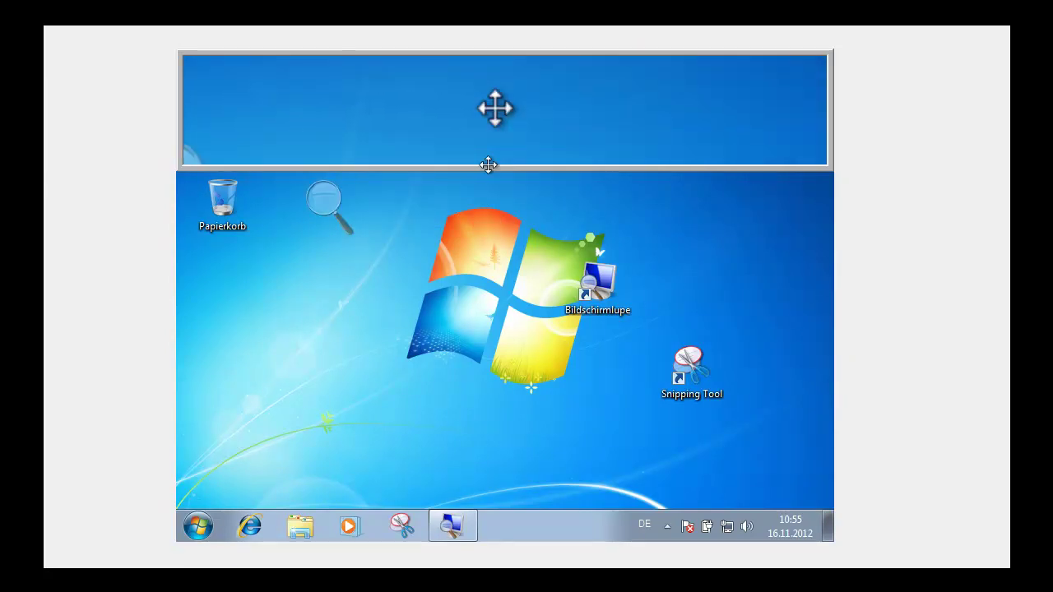
pyautogui.click(334, 202)
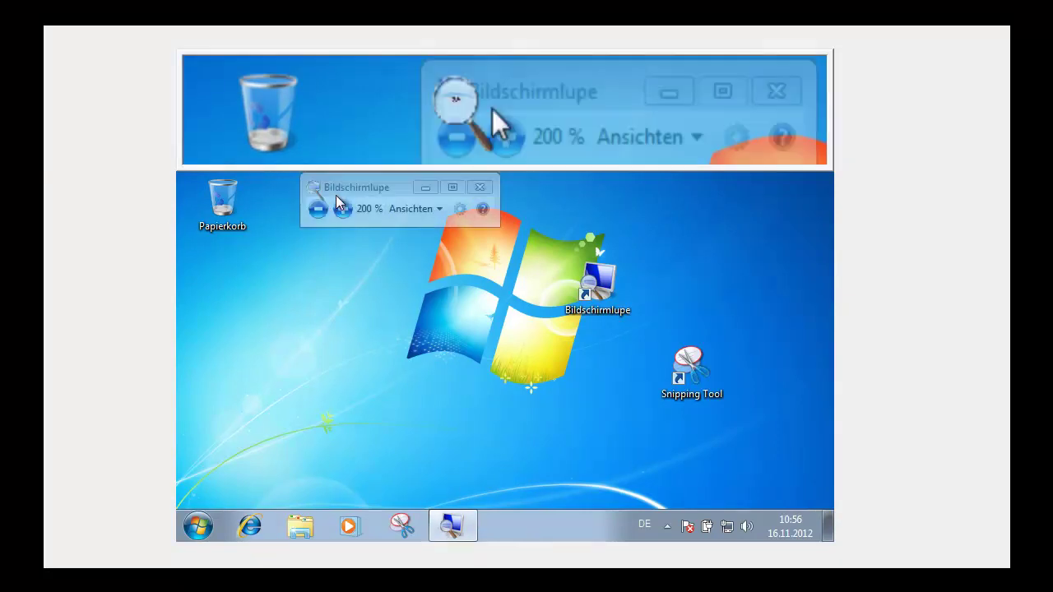
pyautogui.click(481, 188)
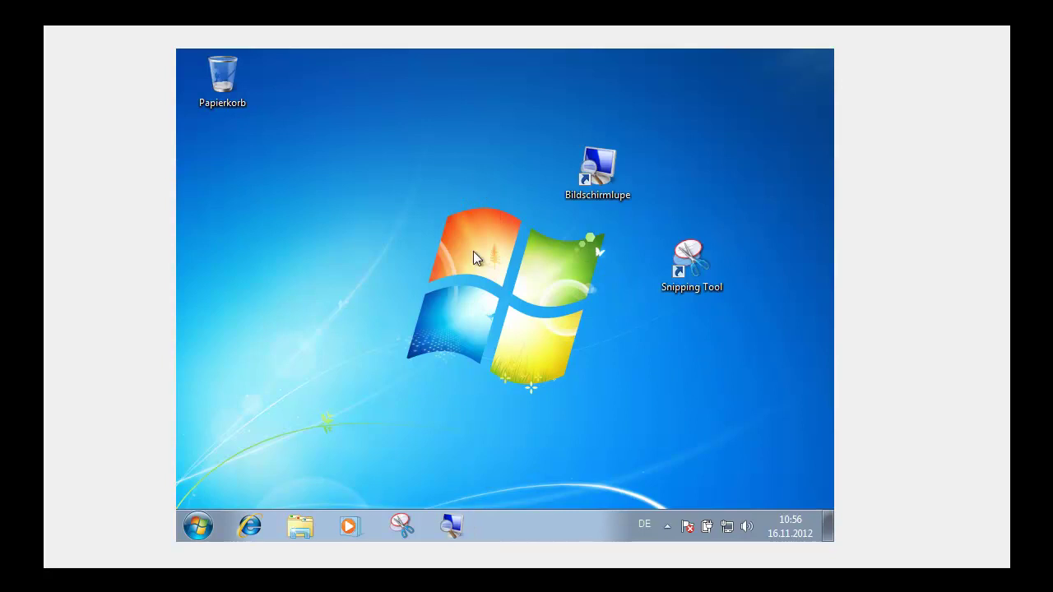
# Unpin Bildschirmlupe, Snipping Tool and Internet Explorer from the taskbar
pyautogui.rightClick(449, 527)
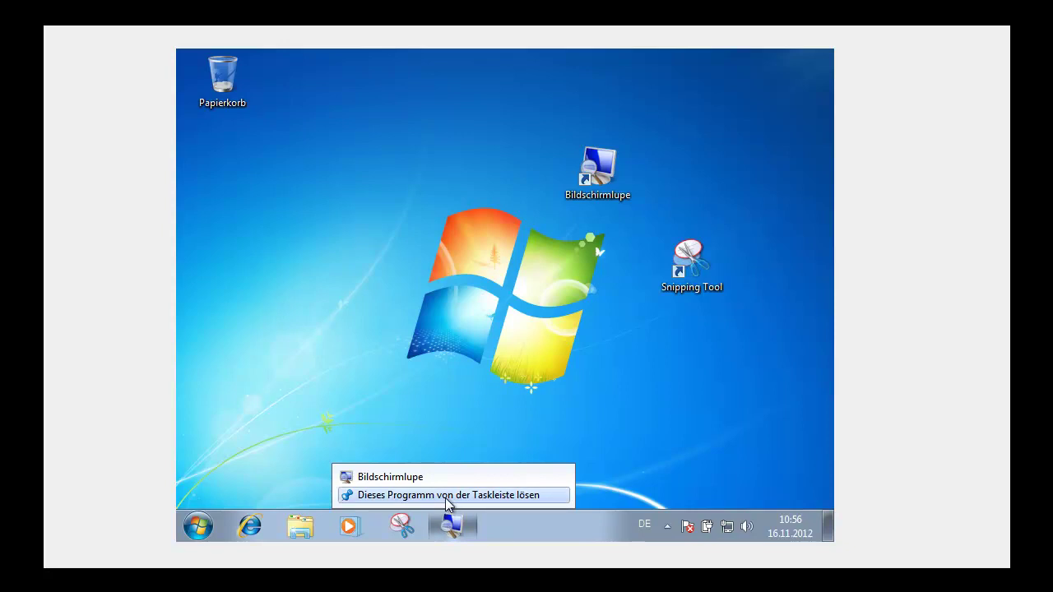
pyautogui.click(447, 498)
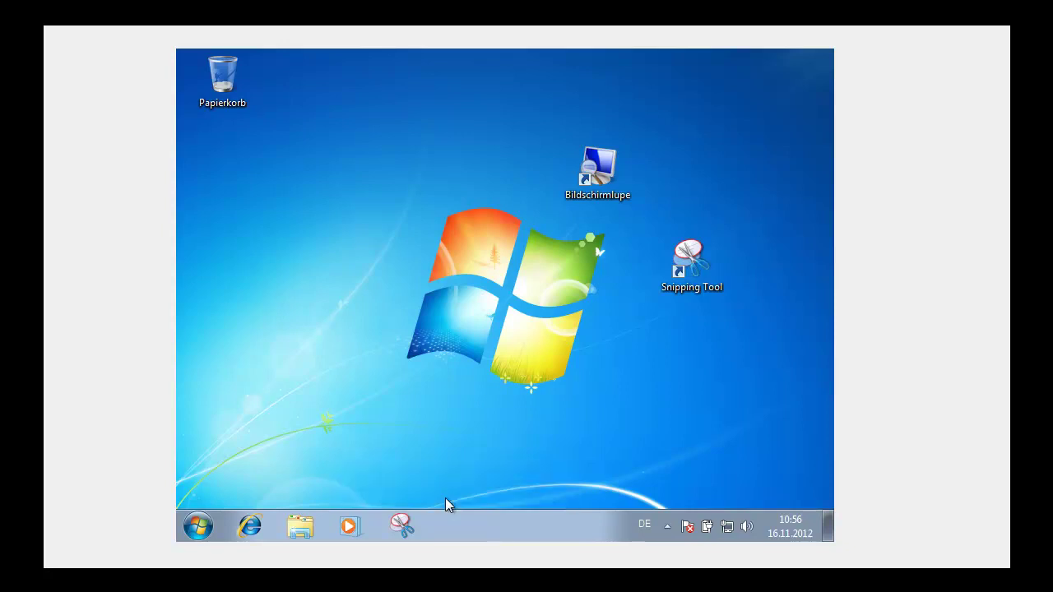
pyautogui.rightClick(409, 524)
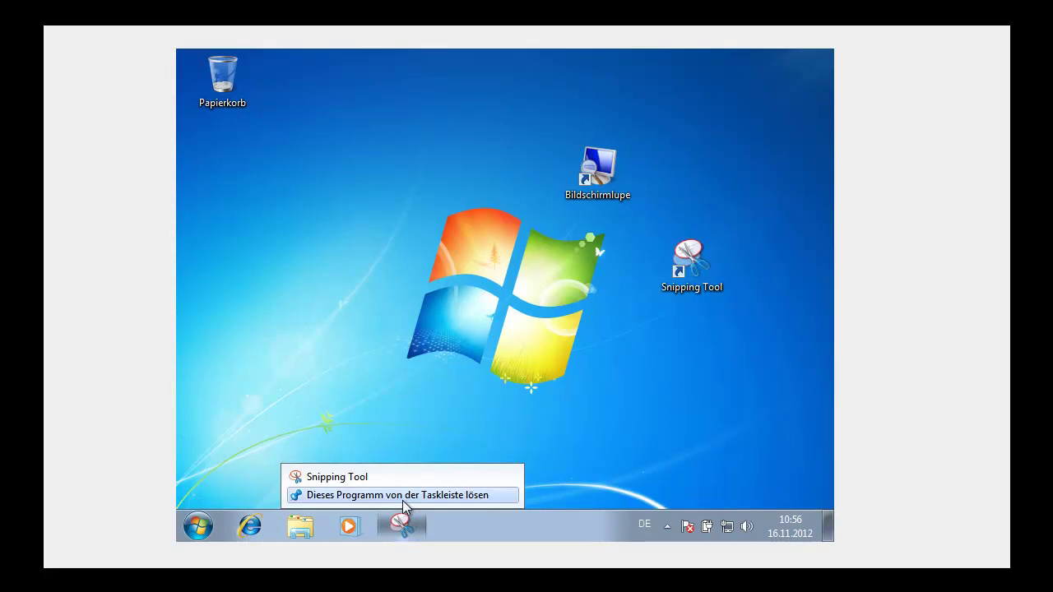
pyautogui.click(402, 495)
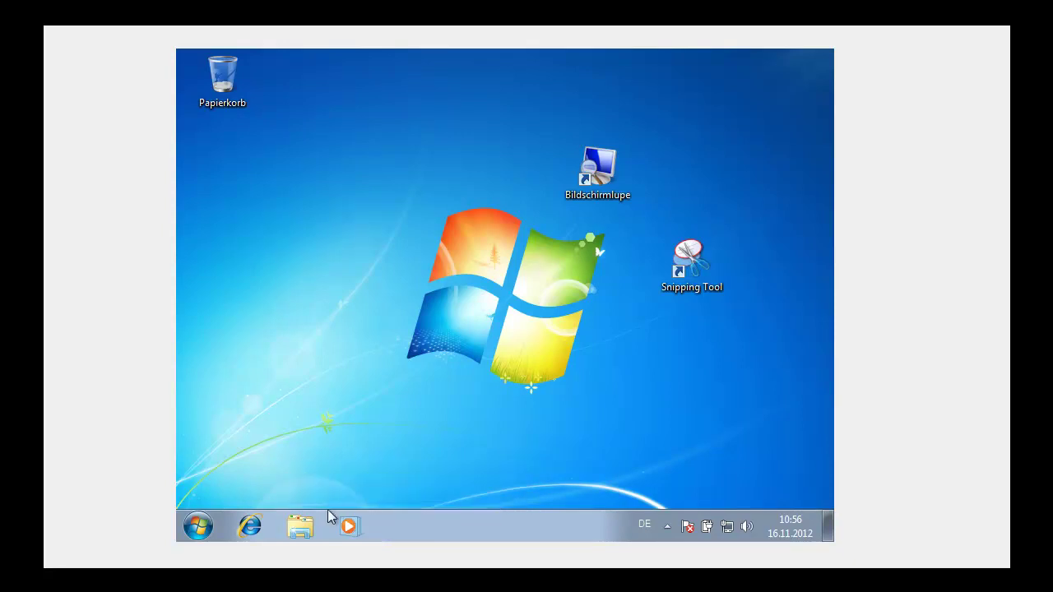
pyautogui.rightClick(260, 533)
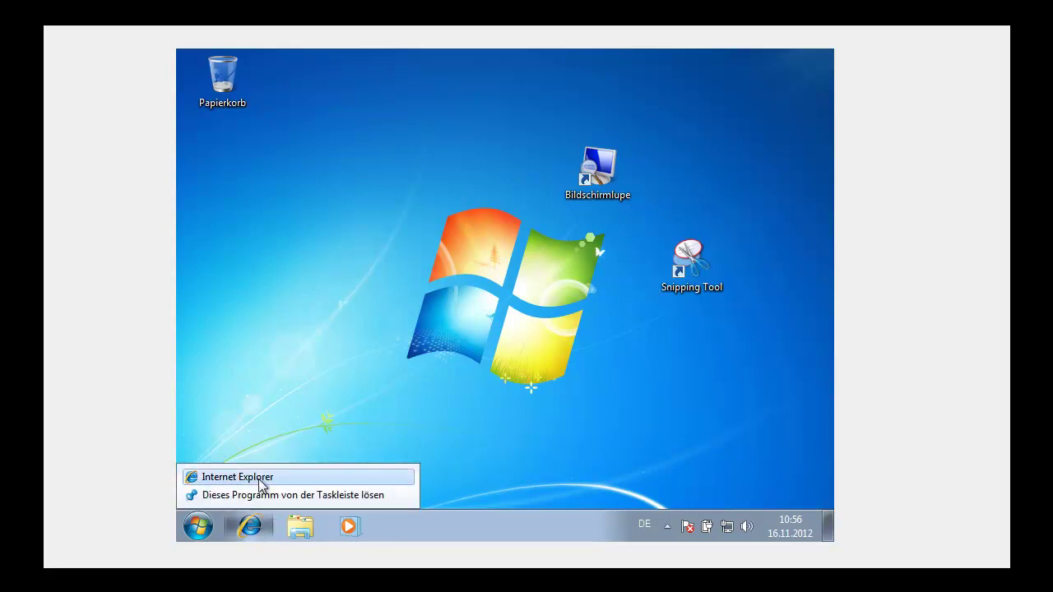
pyautogui.click(256, 496)
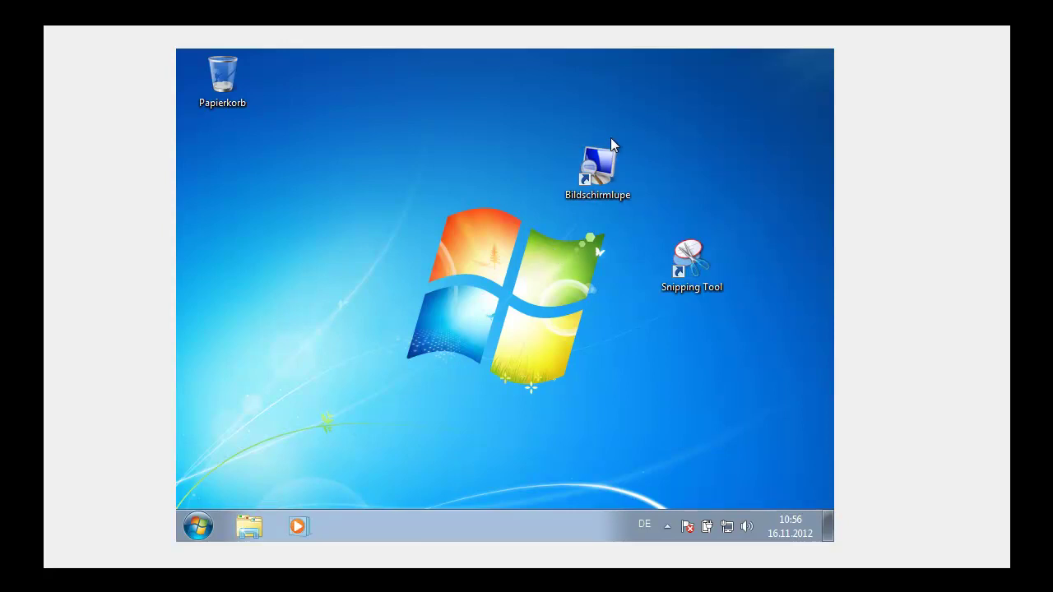
# Pin the Bildschirmlupe desktop shortcut to the taskbar again and unpin it
pyautogui.moveTo(609, 161); pyautogui.dragTo(396, 519)
pyautogui.rightClick(347, 524)
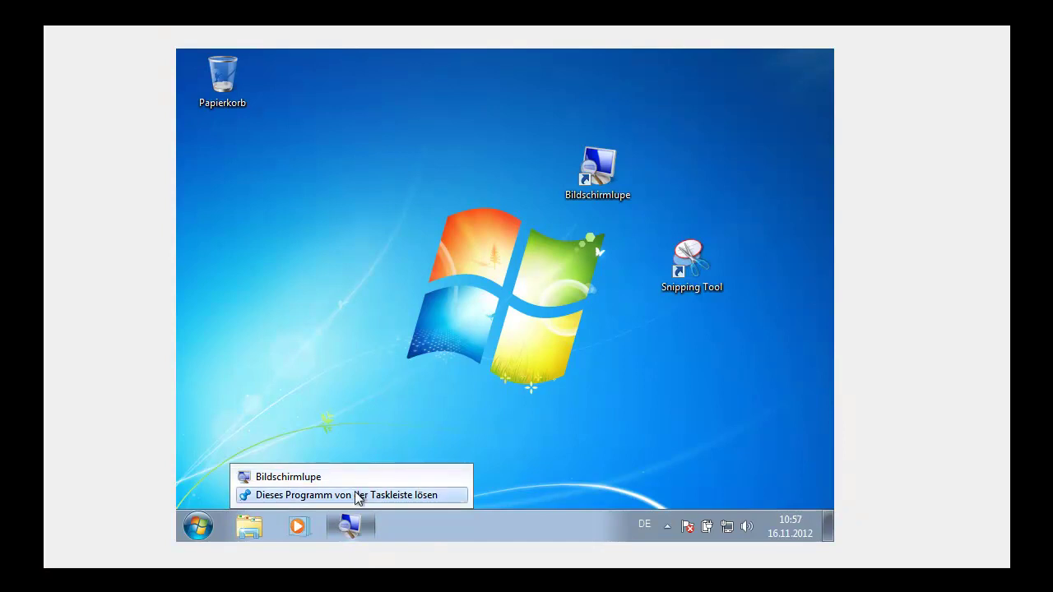
pyautogui.click(358, 495)
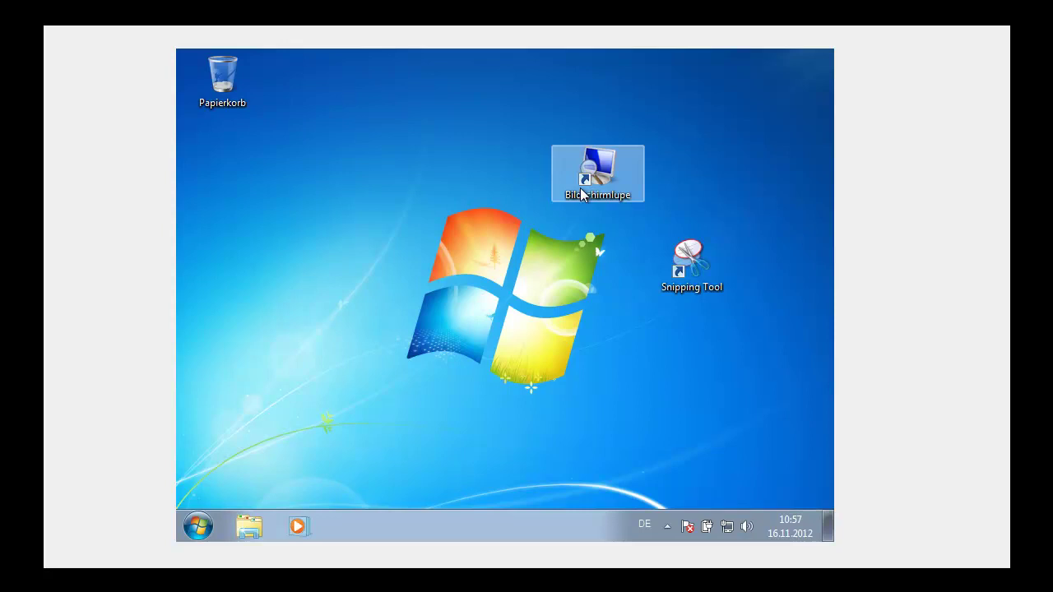
# Move the Bildschirmlupe and Snipping Tool desktop shortcuts into the Papierkorb
pyautogui.moveTo(582, 193); pyautogui.dragTo(210, 103)
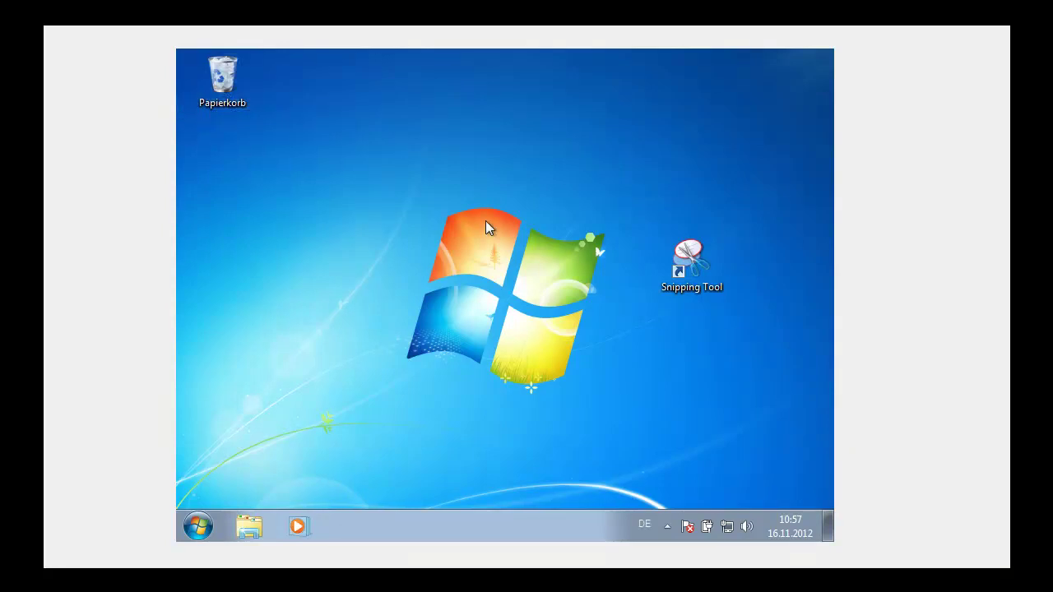
pyautogui.moveTo(683, 247); pyautogui.dragTo(225, 94)
# View the Papierkorb's contents, close its window and empty it, confirming permanent deletion of both shortcuts
pyautogui.doubleClick(225, 94)
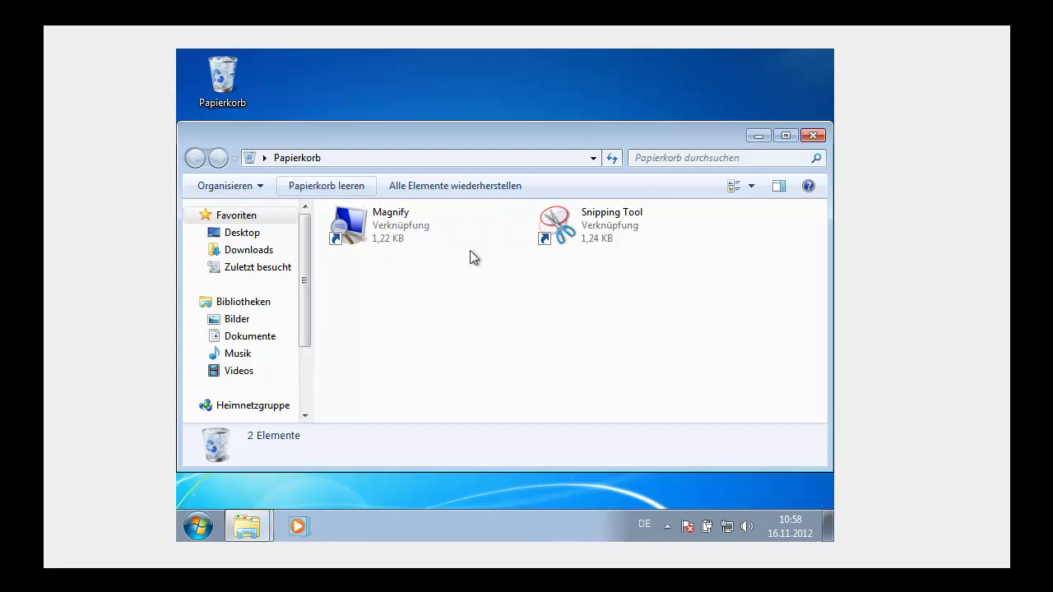
pyautogui.click(366, 191)
pyautogui.click(366, 192)
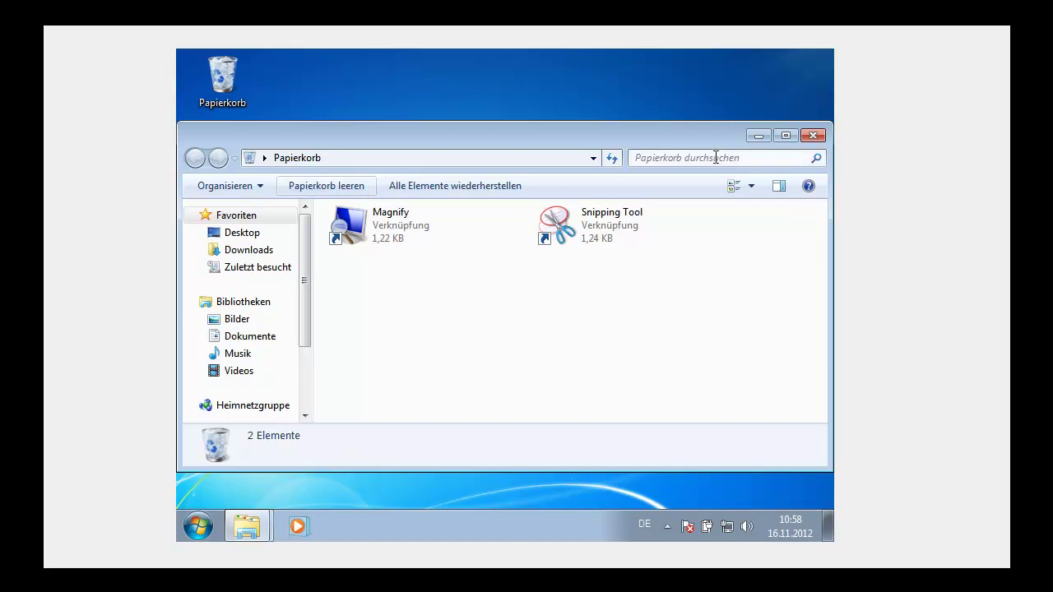
pyautogui.click(811, 135)
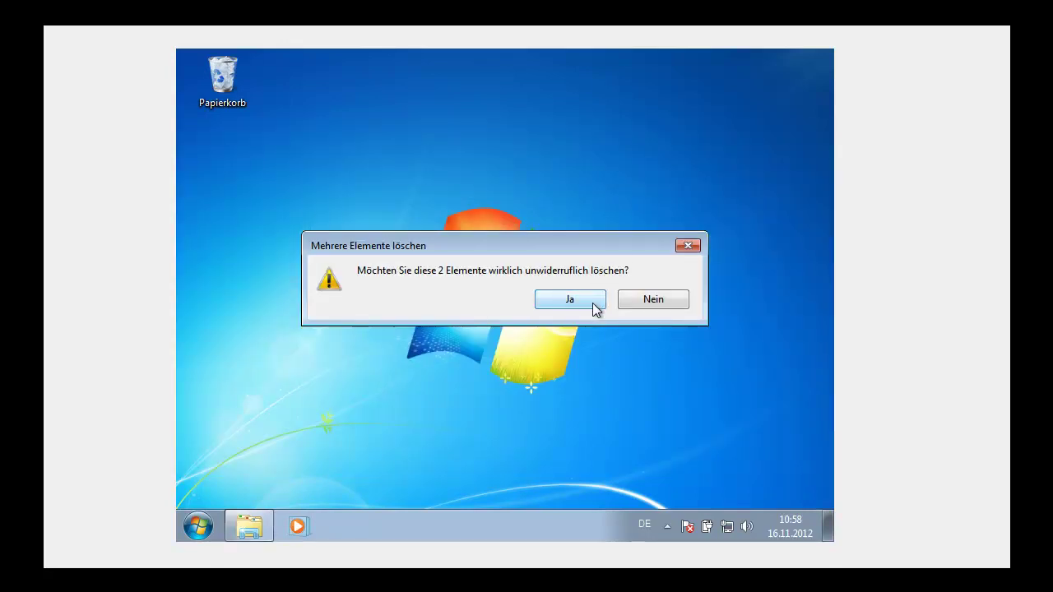
pyautogui.click(594, 304)
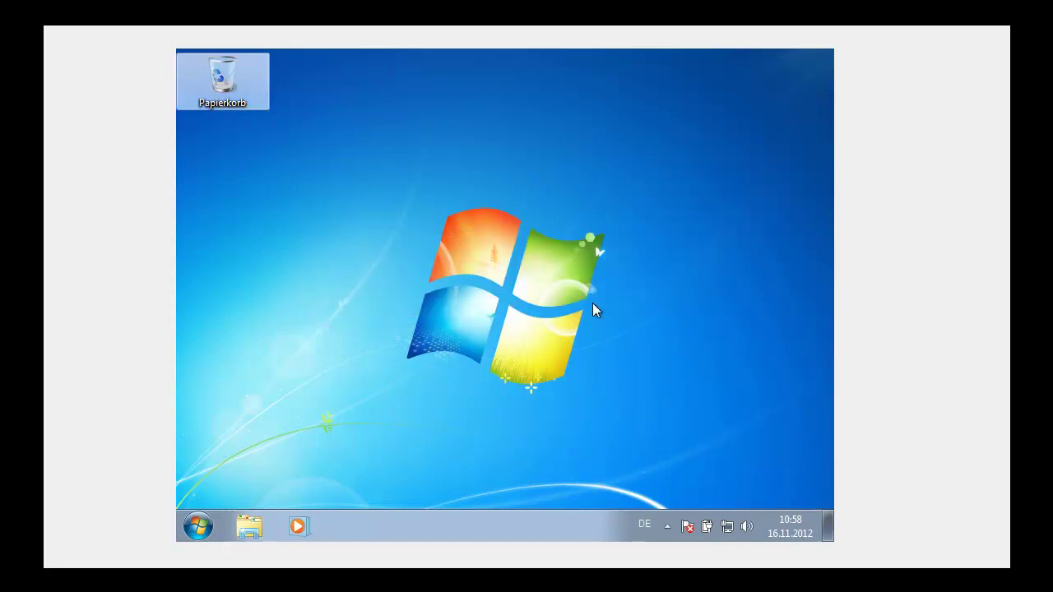
# View the Standardprogramme page from the Start menu and close its window
pyautogui.click(197, 527)
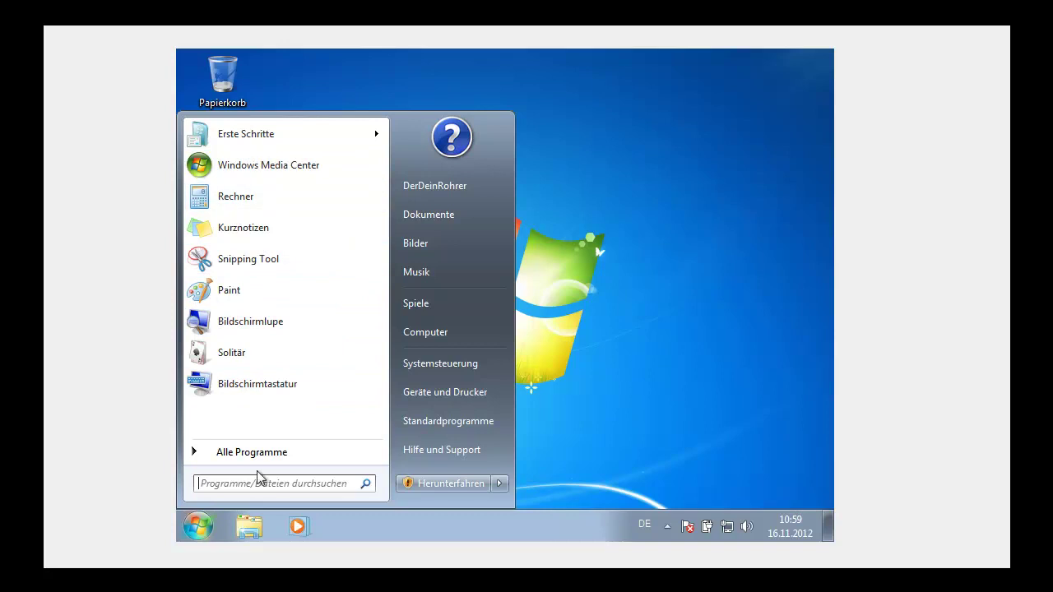
pyautogui.click(205, 533)
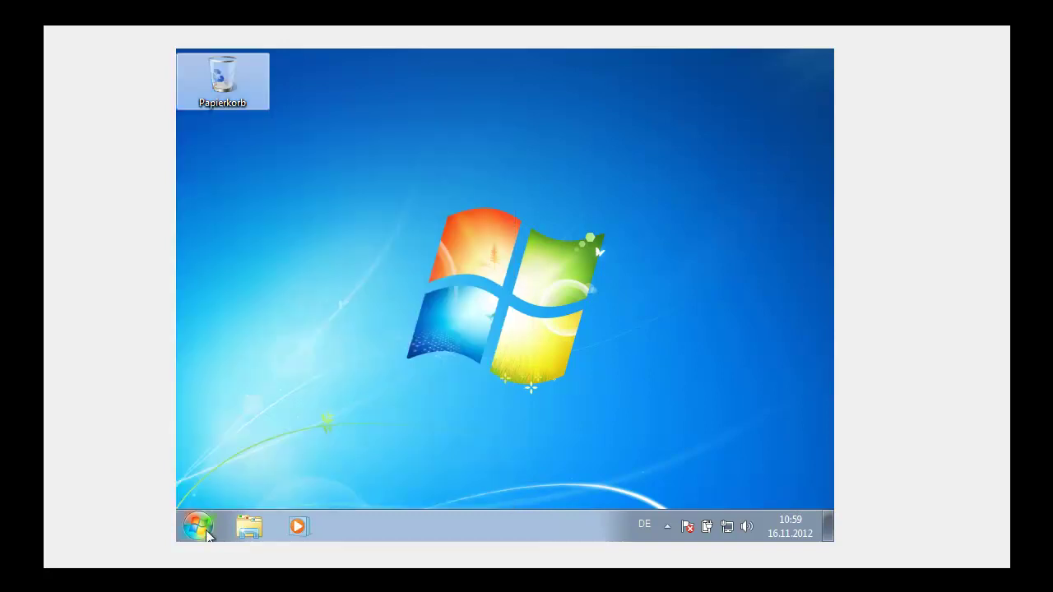
pyautogui.click(206, 534)
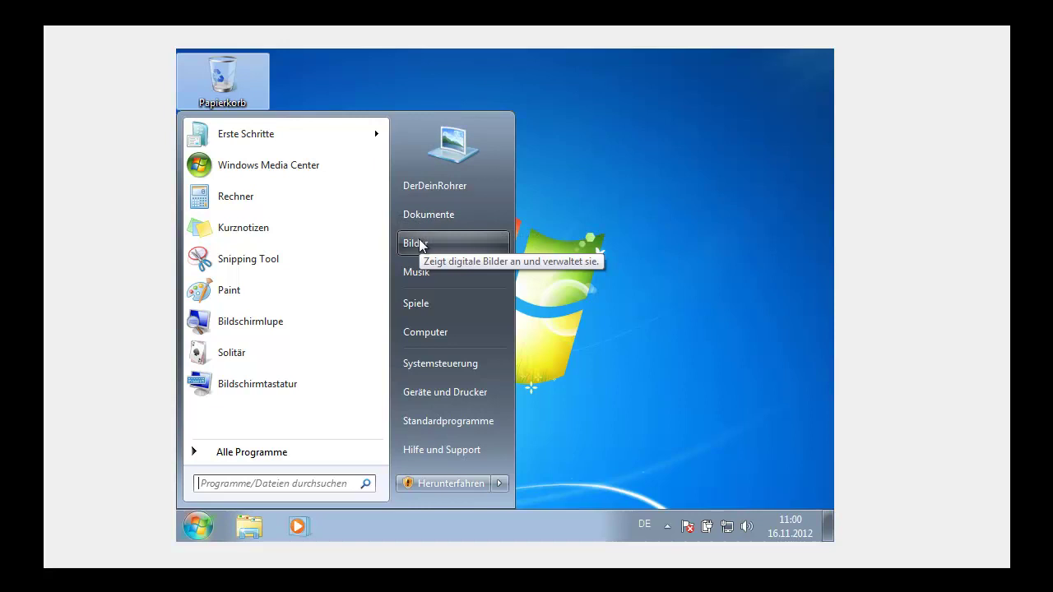
pyautogui.click(462, 422)
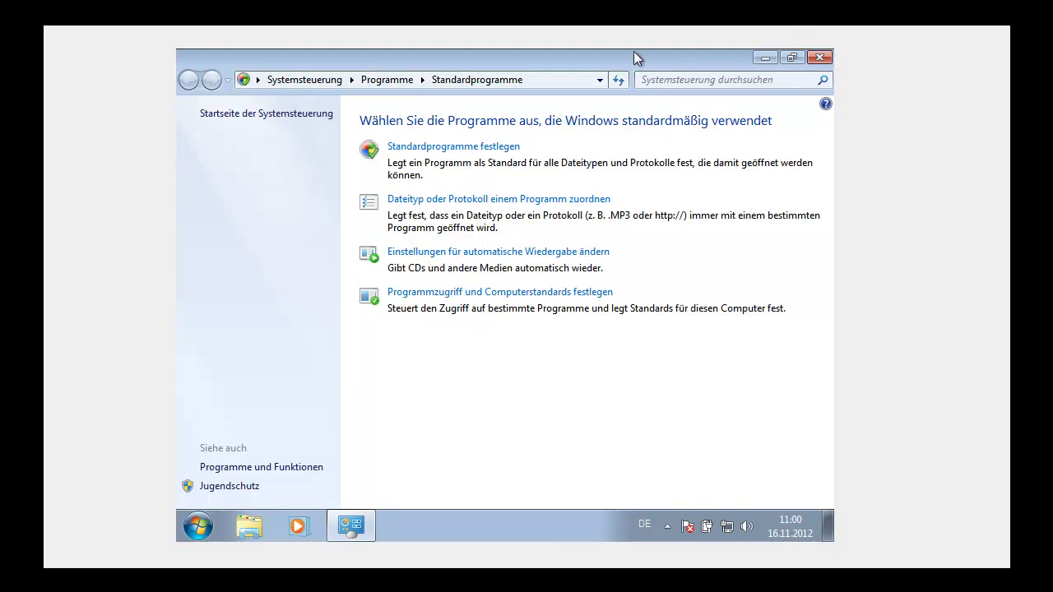
pyautogui.click(819, 56)
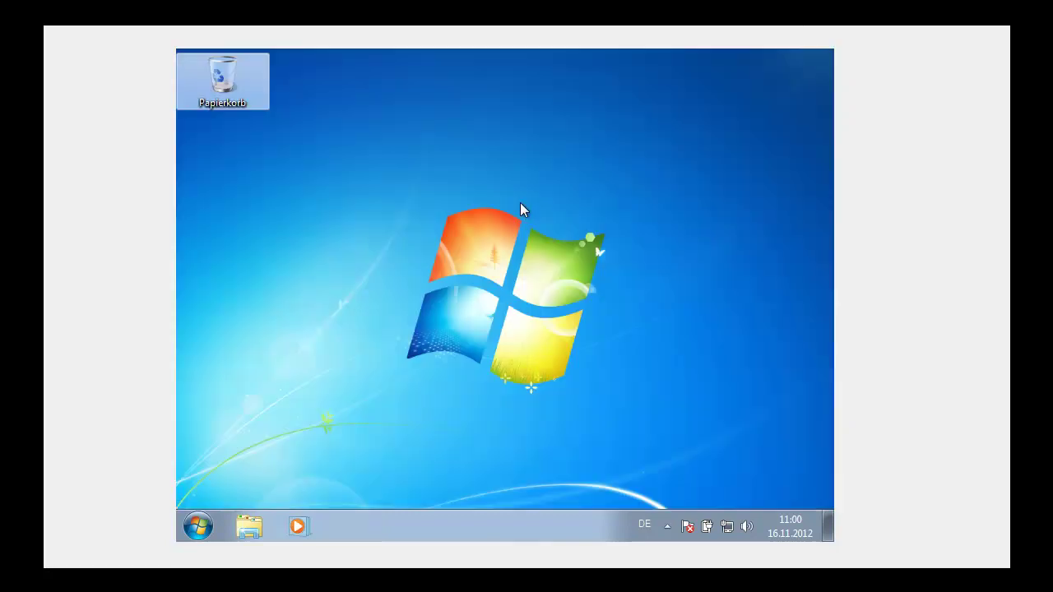
# Examine the Alle Programme list in the Start menu, return to the main list and close the menu
pyautogui.click(202, 527)
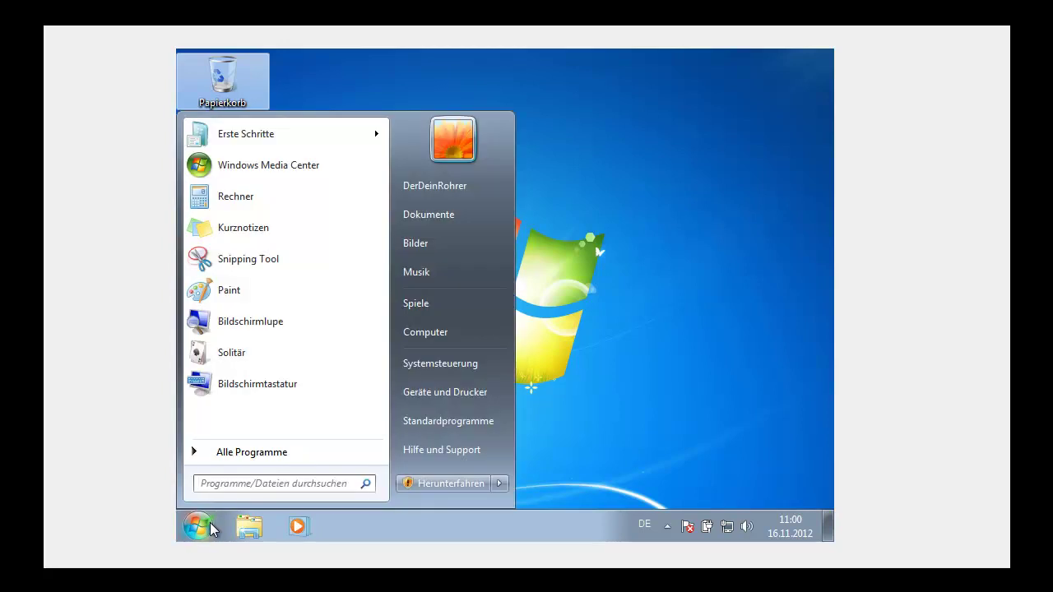
pyautogui.click(341, 454)
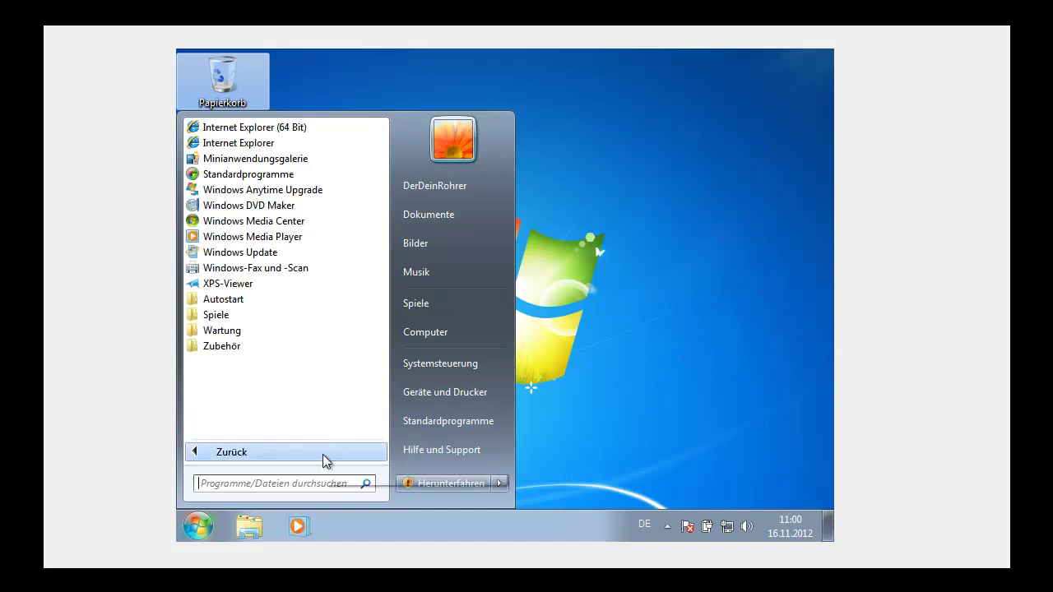
pyautogui.click(325, 455)
pyautogui.click(325, 454)
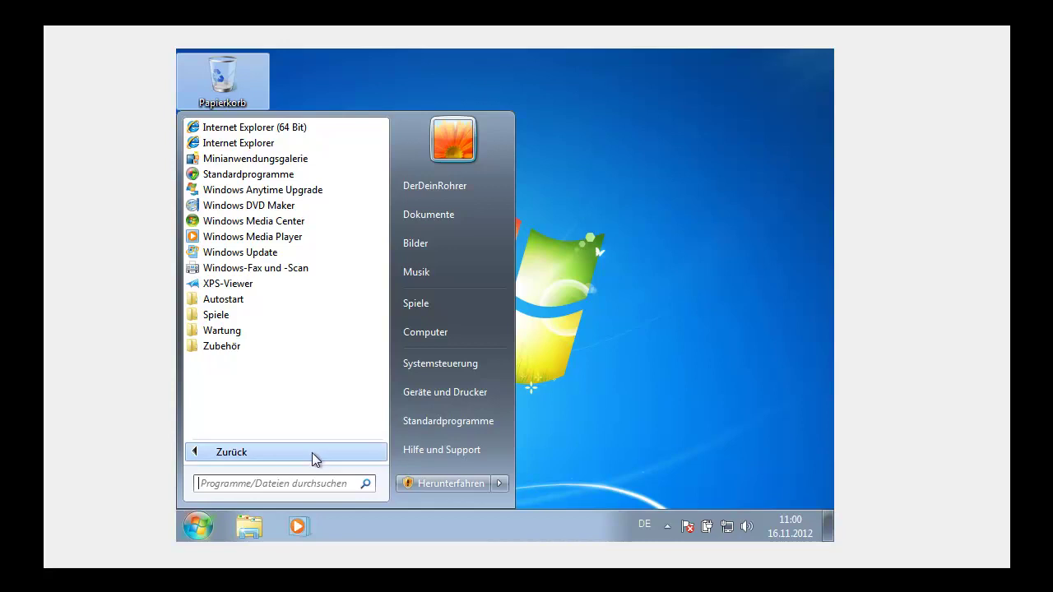
pyautogui.click(312, 453)
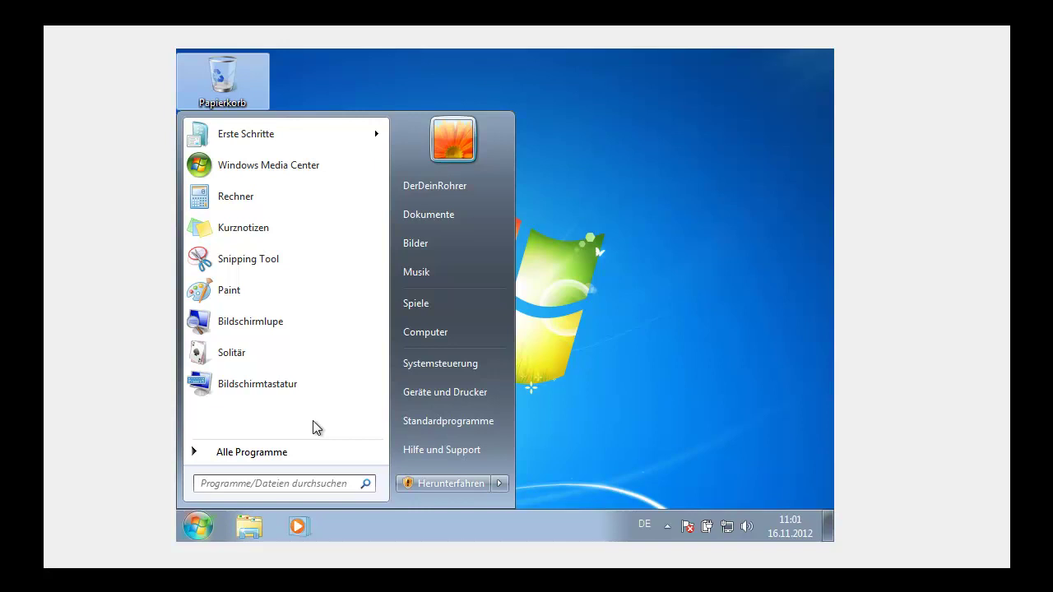
pyautogui.click(559, 410)
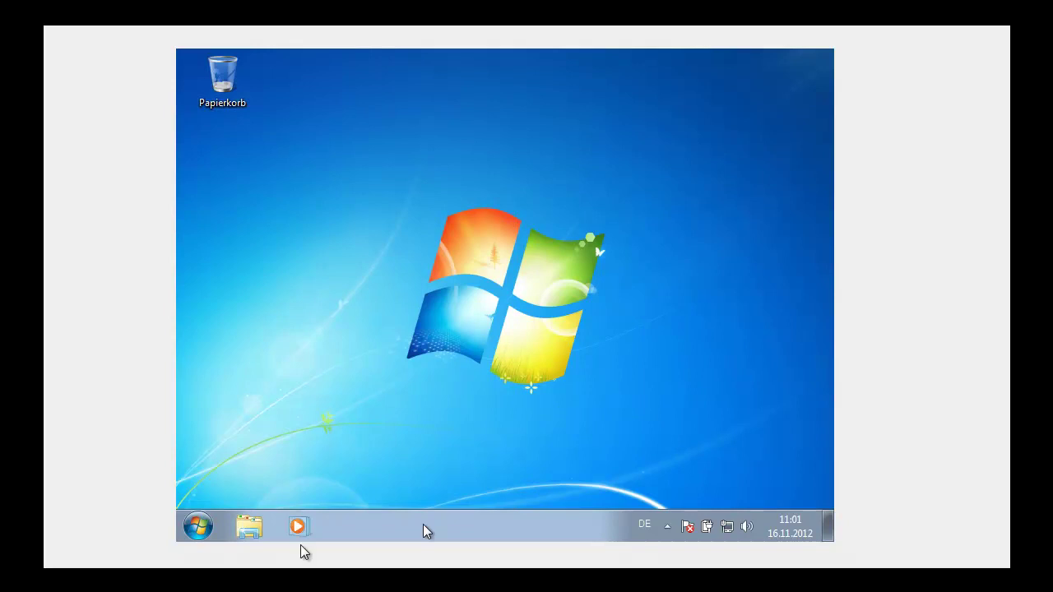
# Open the Computer window and select Lokaler Datenträger (C:) to view its storage details
pyautogui.click(194, 528)
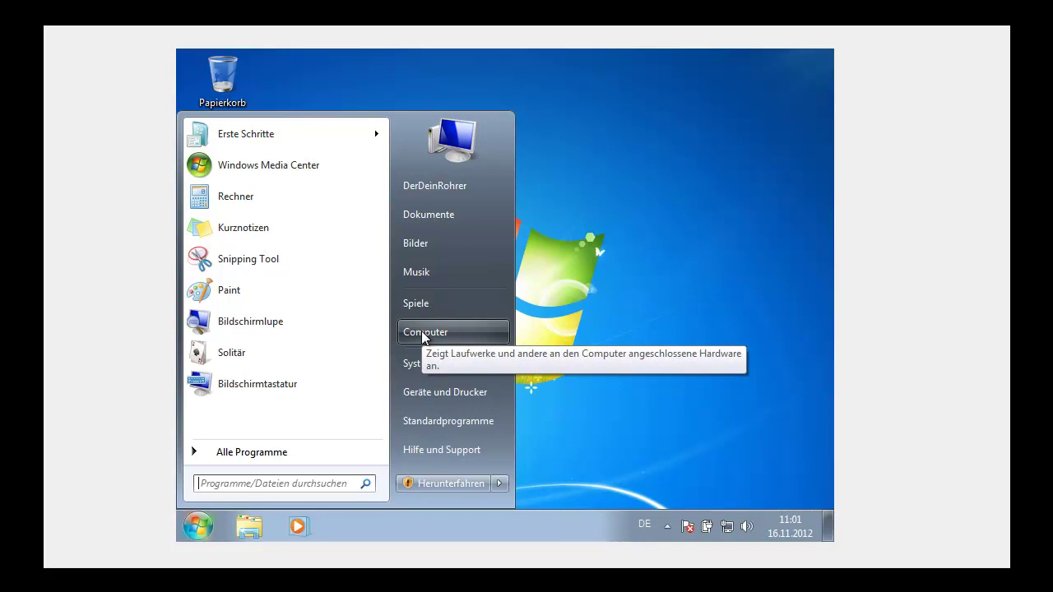
pyautogui.click(421, 330)
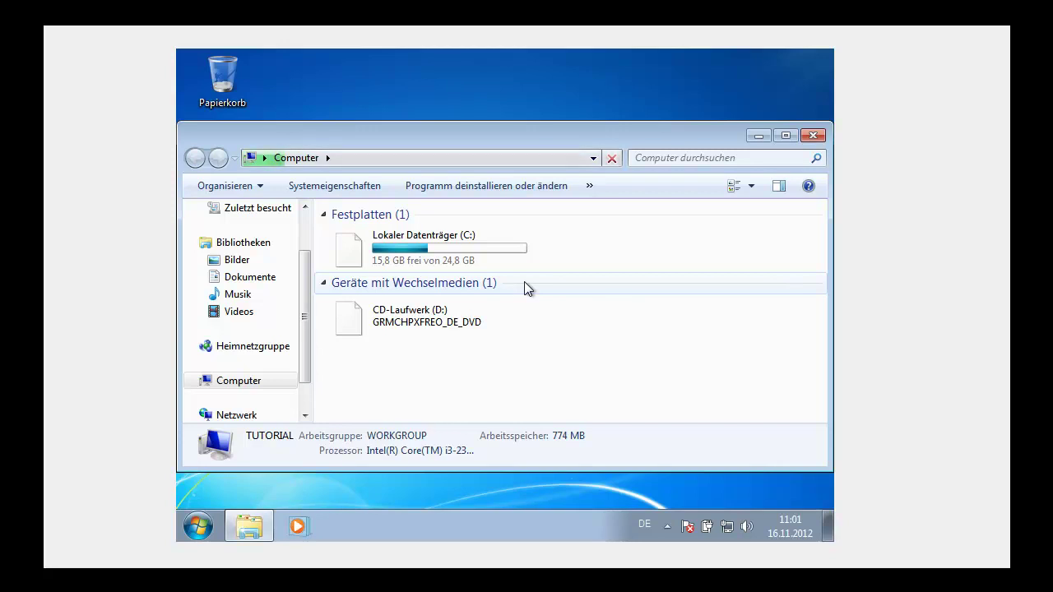
pyautogui.click(430, 261)
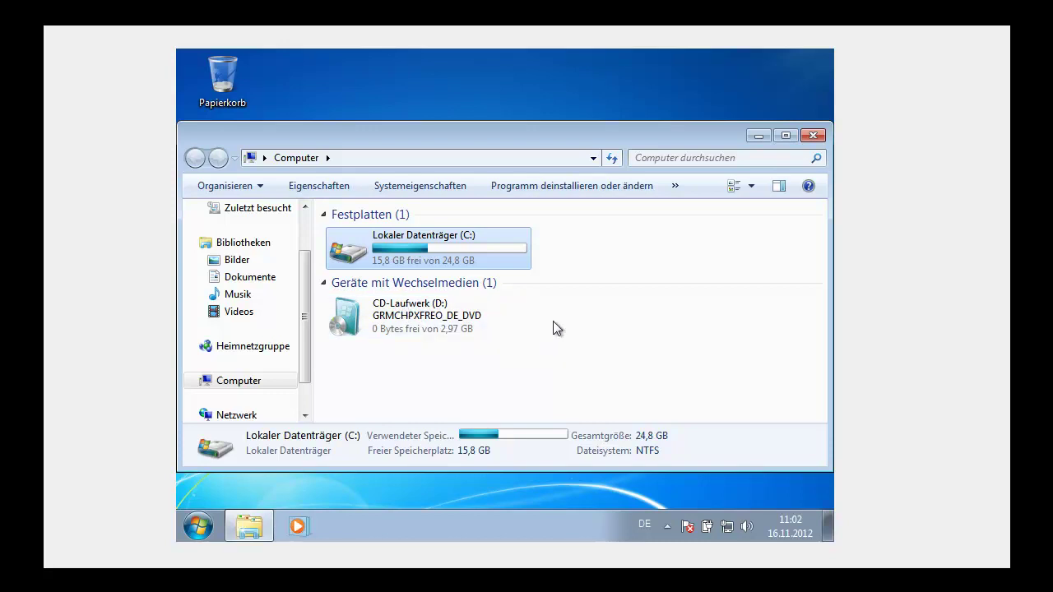
# View the contents of Lokaler Datenträger (C:) and its Programme (x86) folder, and return to the drive's folder list
pyautogui.doubleClick(453, 250)
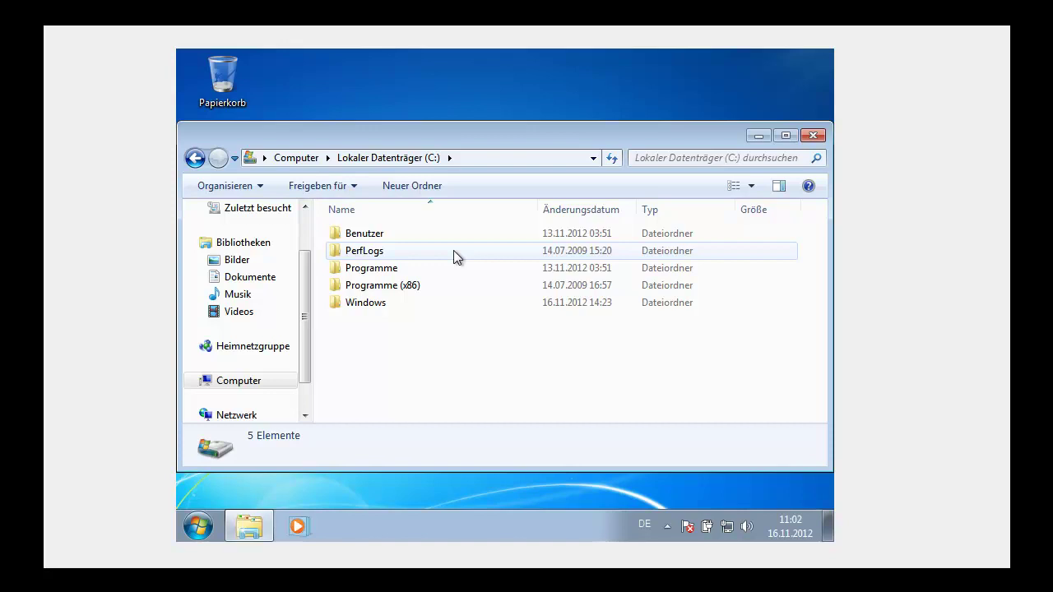
pyautogui.doubleClick(437, 282)
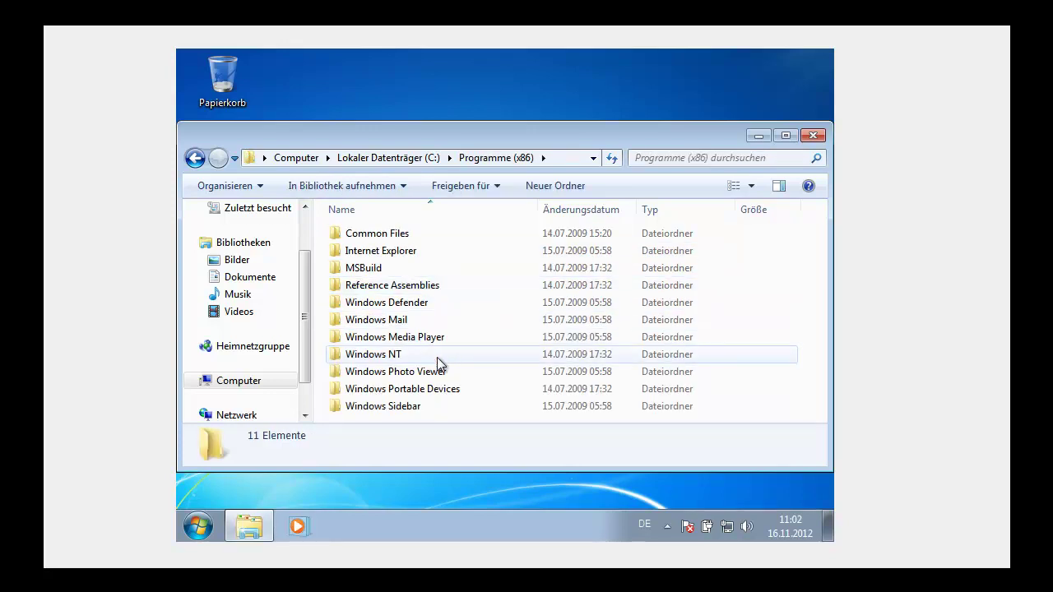
pyautogui.click(194, 159)
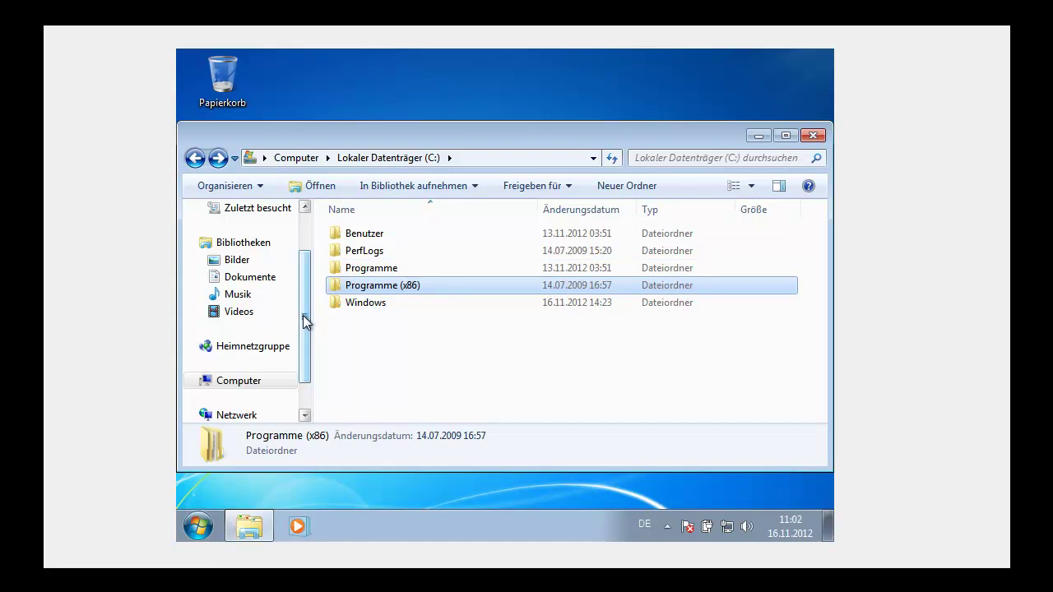
# Open the Desktop location under Favoriten and move the window aside to uncover more of the desktop
pyautogui.scroll(2, 303, 316)
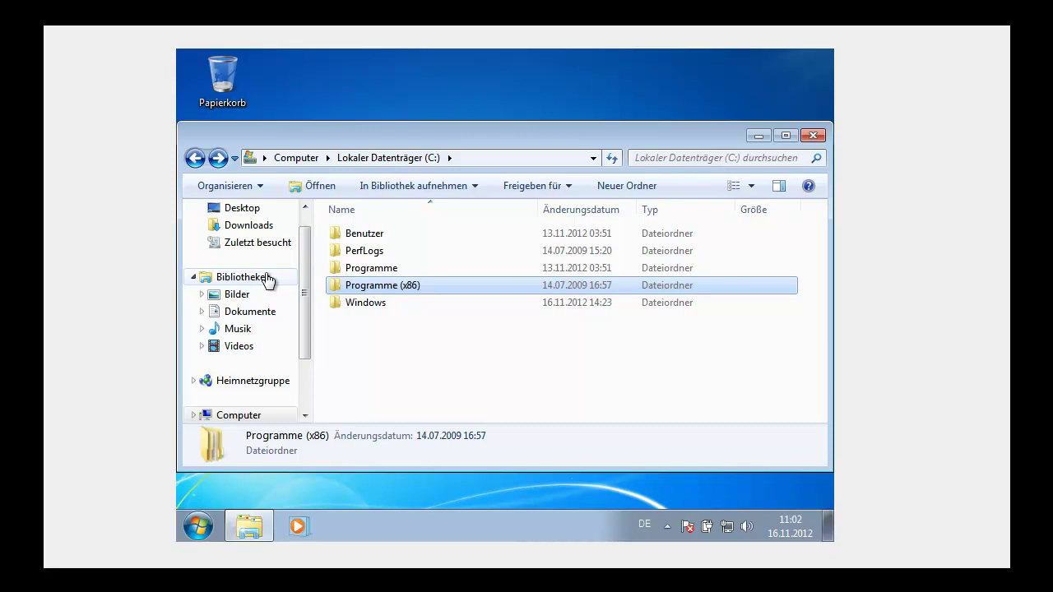
pyautogui.scroll(1, 302, 284)
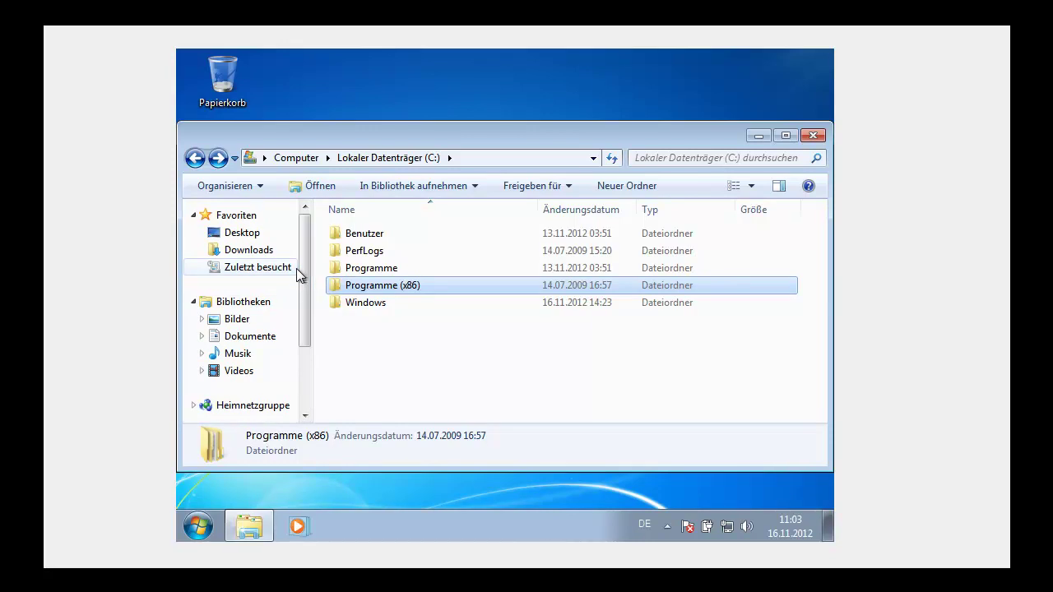
pyautogui.click(264, 234)
pyautogui.moveTo(312, 132); pyautogui.dragTo(437, 133)
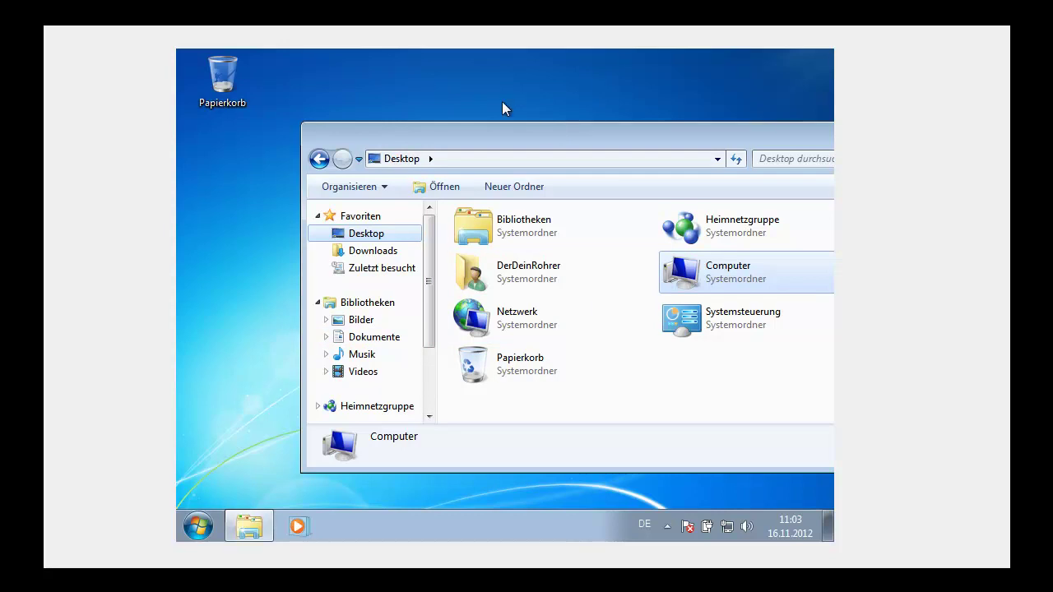
# Create a Paint shortcut on the desktop from the Start menu, delete it to the Papierkorb and move the window back
pyautogui.click(204, 535)
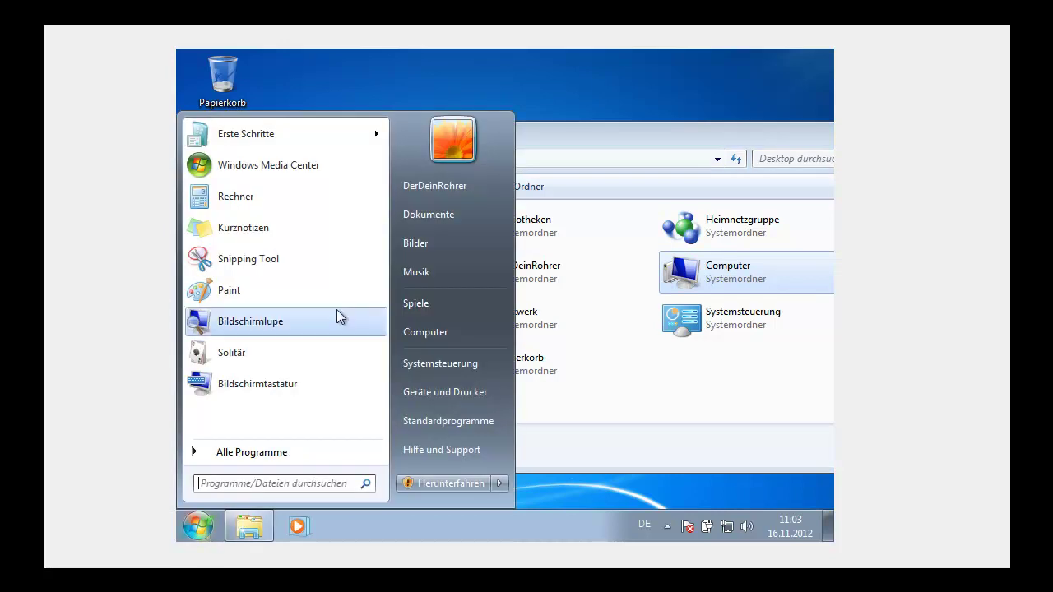
pyautogui.moveTo(313, 283); pyautogui.dragTo(555, 97)
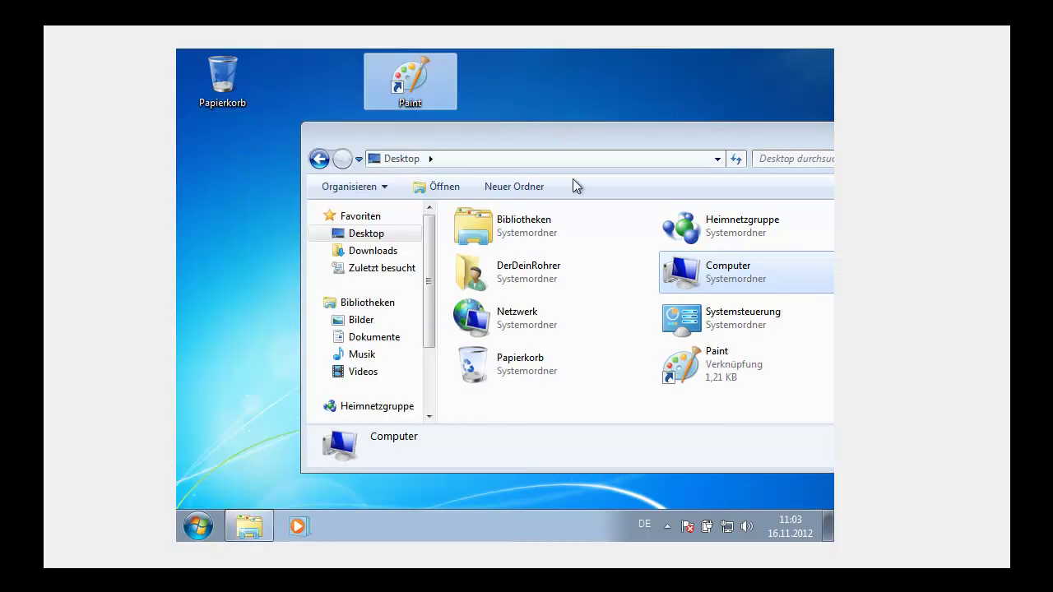
pyautogui.moveTo(424, 106)
pyautogui.mouseDown()
pyautogui.moveTo(216, 93)
pyautogui.moveTo(395, 89)
pyautogui.moveTo(276, 89)
pyautogui.moveTo(218, 103)
pyautogui.moveTo(345, 160)
pyautogui.mouseUp()
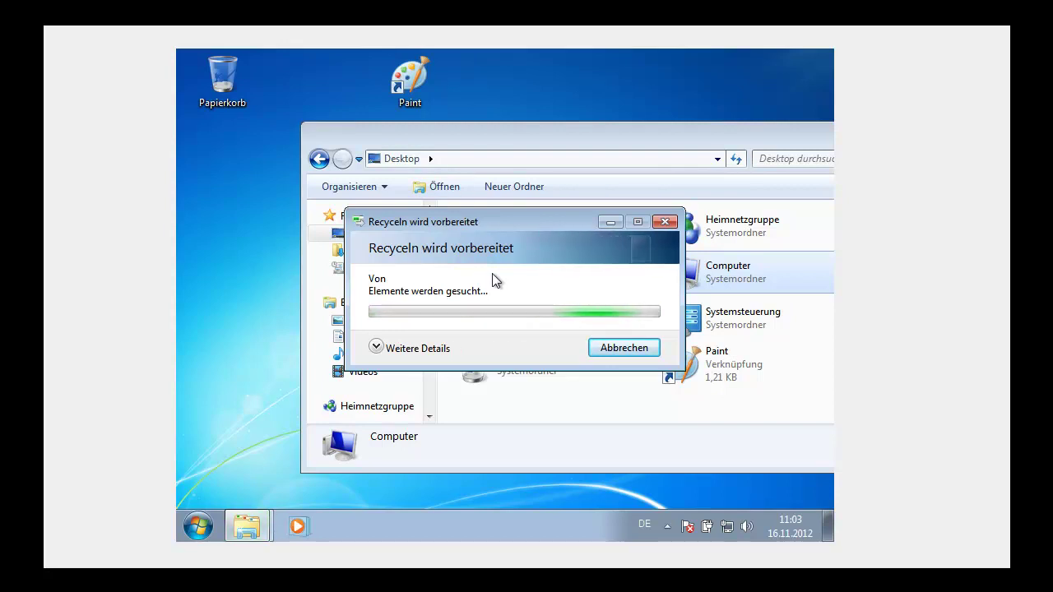
pyautogui.moveTo(548, 139); pyautogui.dragTo(431, 133)
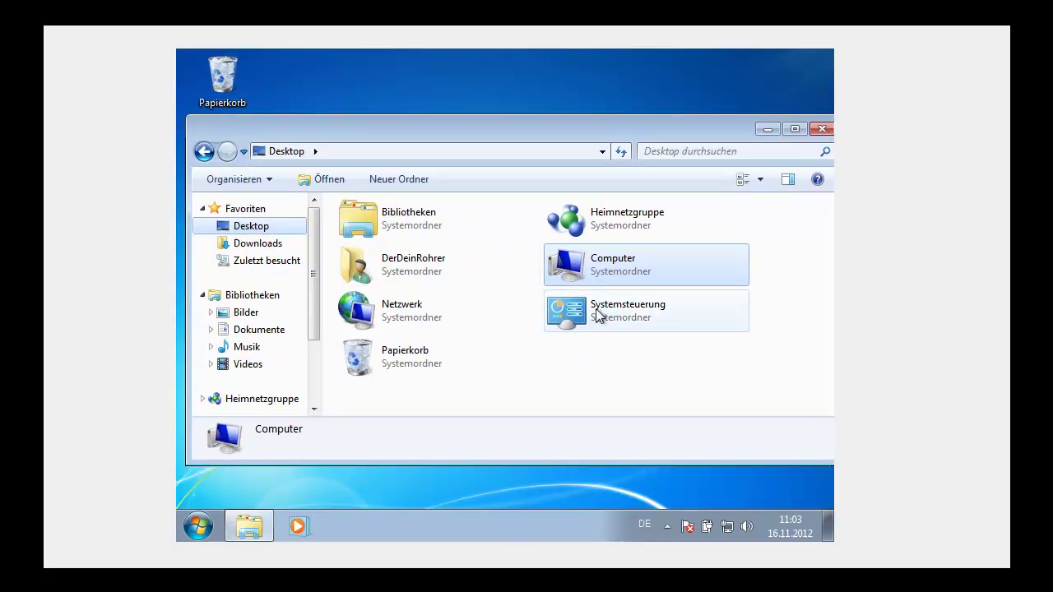
# View the Downloads, Zuletzt besucht and Bibliotheken locations one after another
pyautogui.click(278, 246)
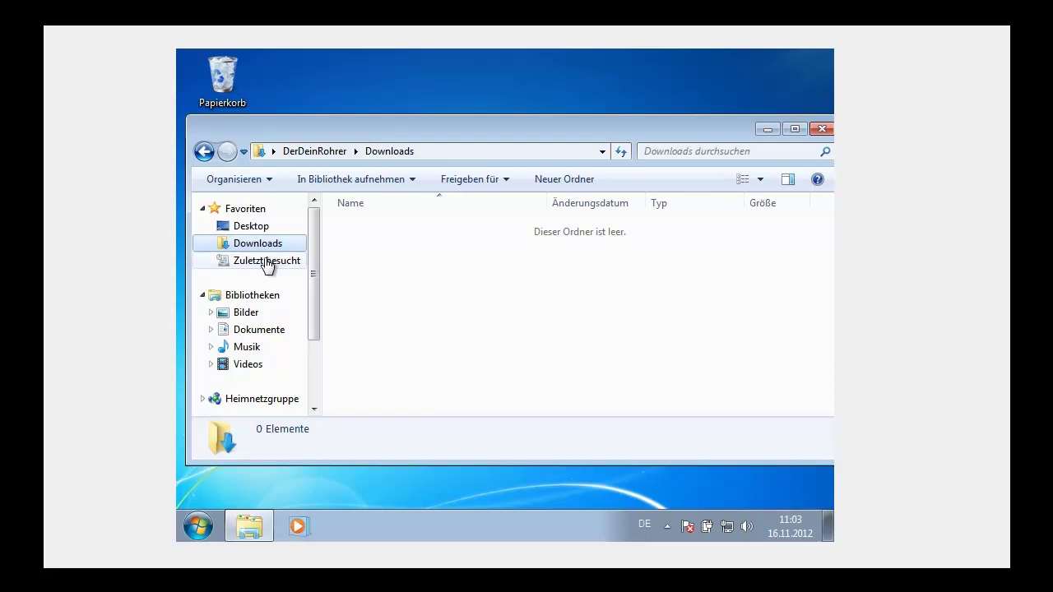
pyautogui.click(266, 268)
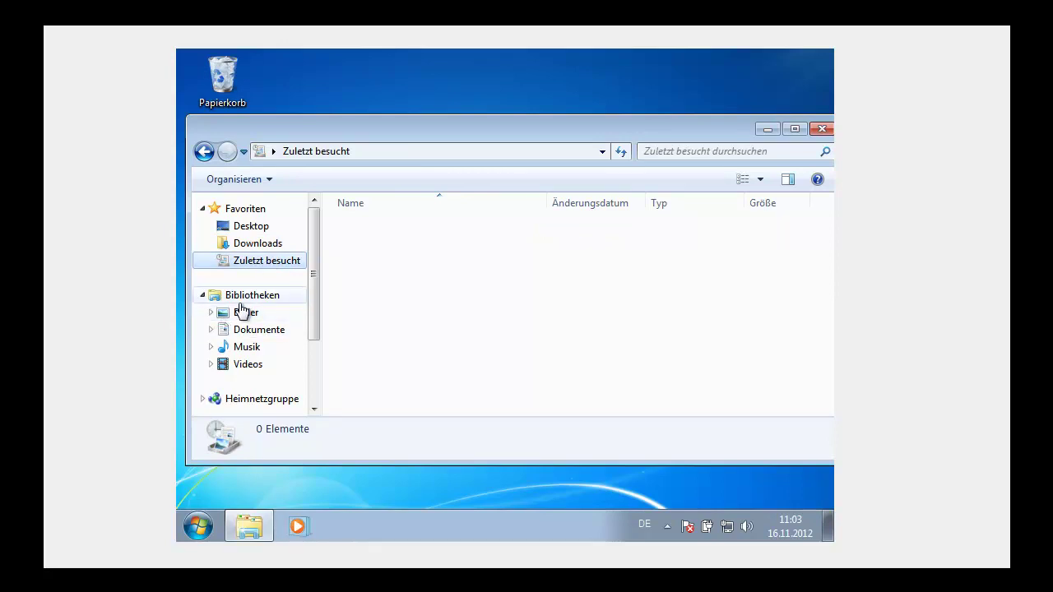
pyautogui.click(241, 303)
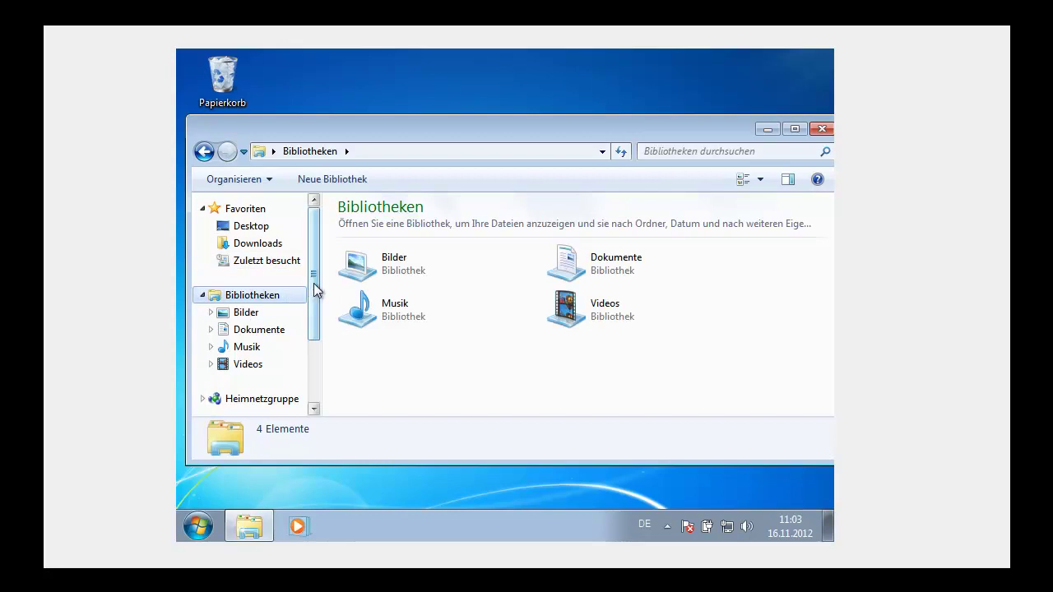
# View the Heimnetzgruppe and Computer locations, select Netzwerk and return to the Computer overview
pyautogui.moveTo(313, 282); pyautogui.dragTo(326, 331)
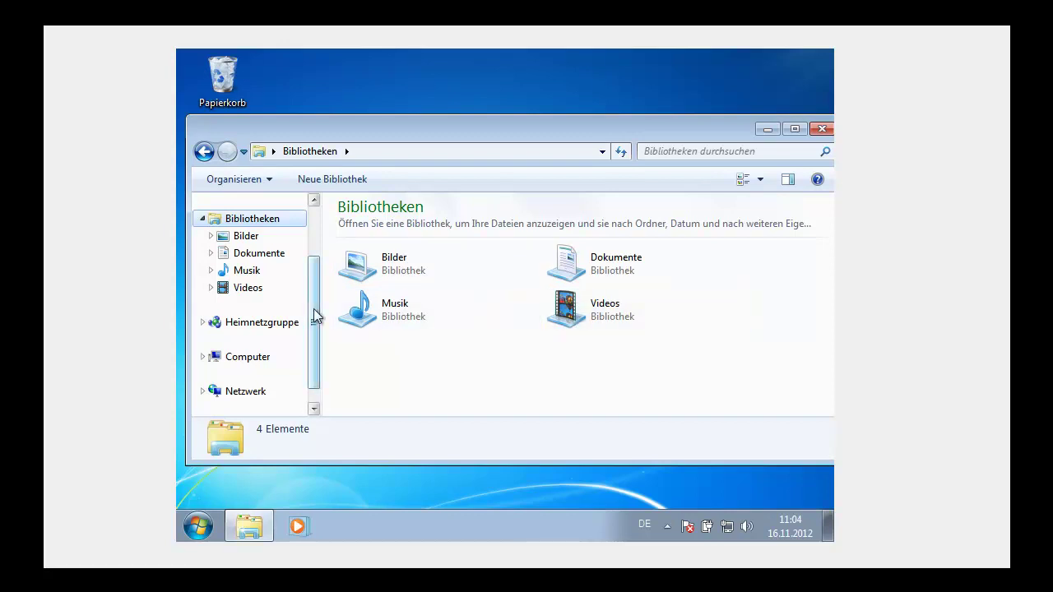
pyautogui.click(221, 325)
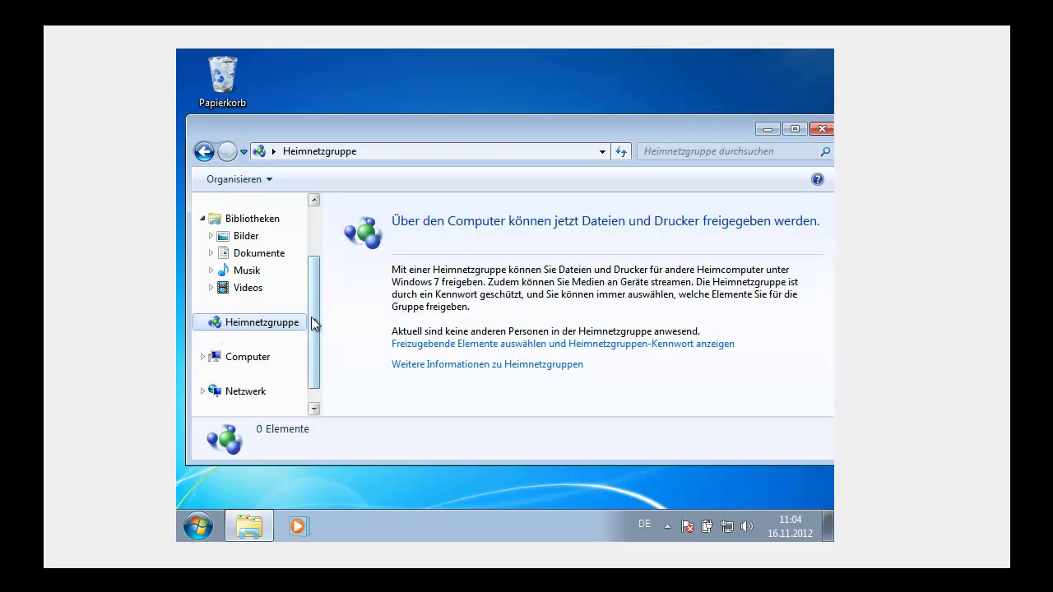
pyautogui.moveTo(311, 324); pyautogui.dragTo(275, 359)
pyautogui.click(274, 369)
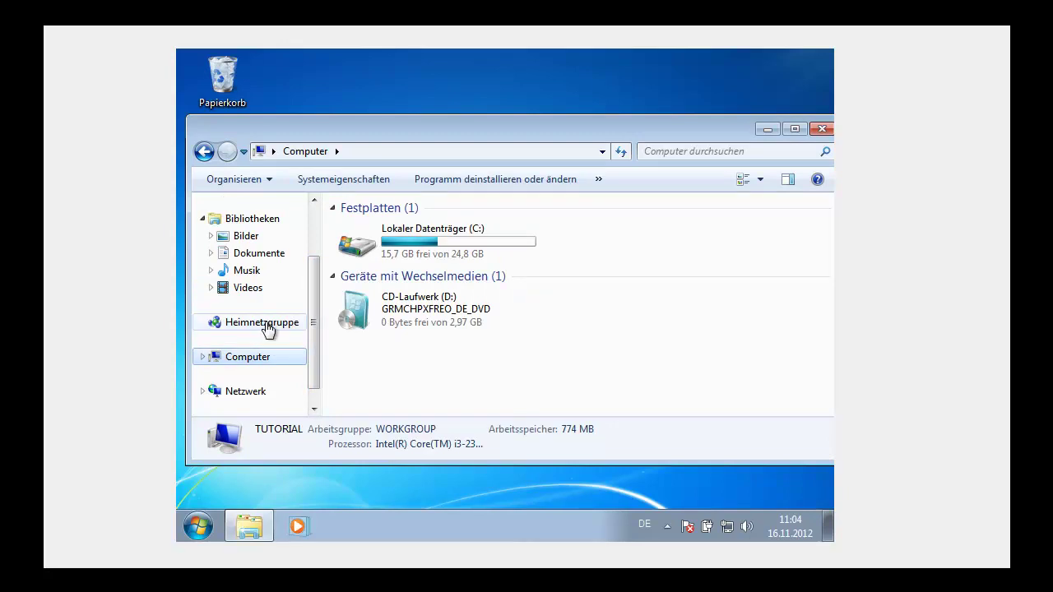
pyautogui.click(267, 326)
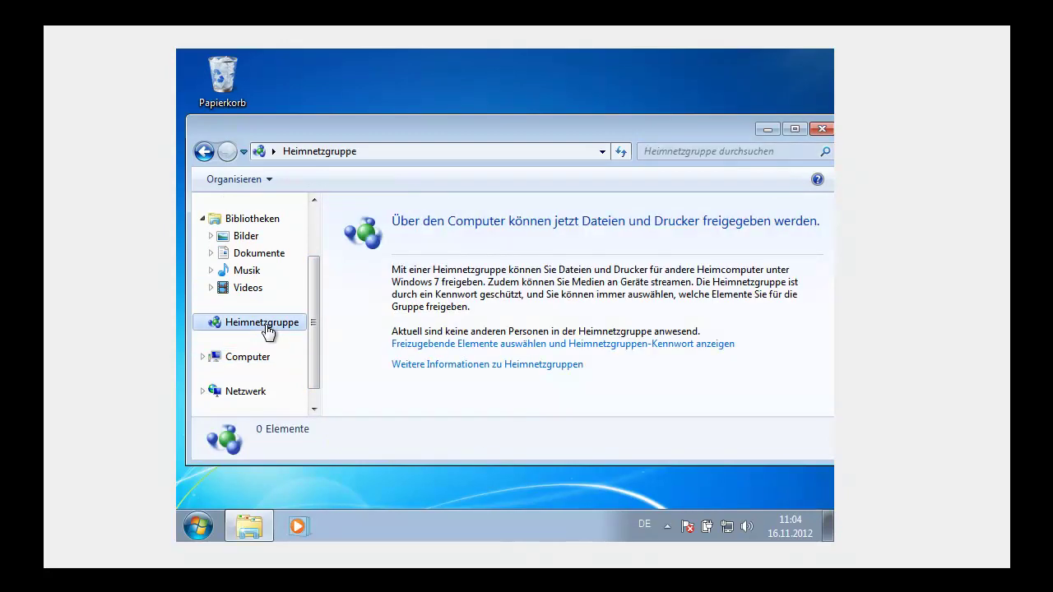
pyautogui.click(240, 393)
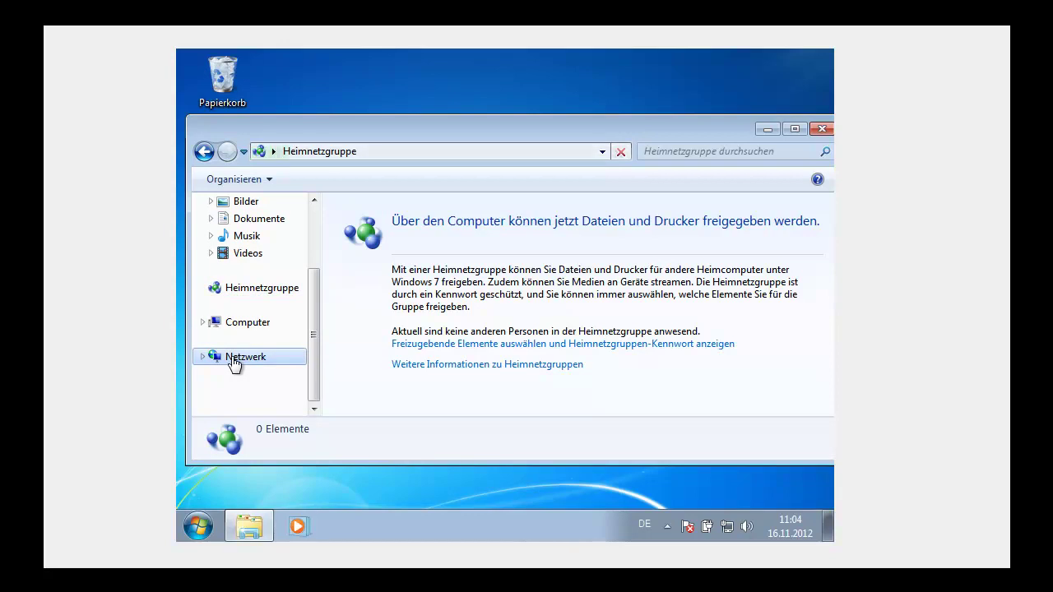
pyautogui.click(239, 329)
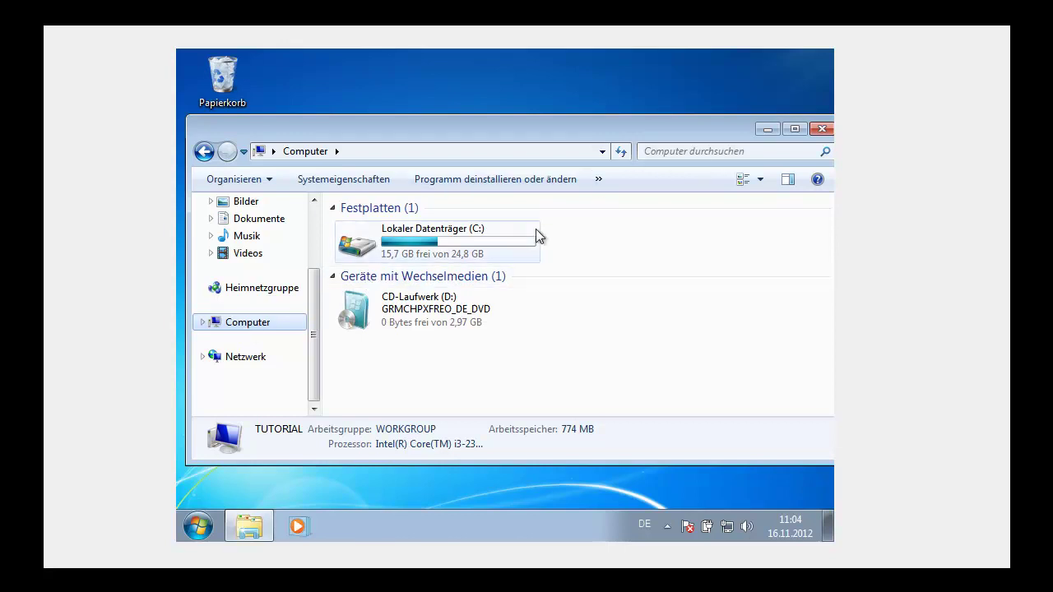
# Minimise the Computer window, restore it and close it
pyautogui.click(766, 129)
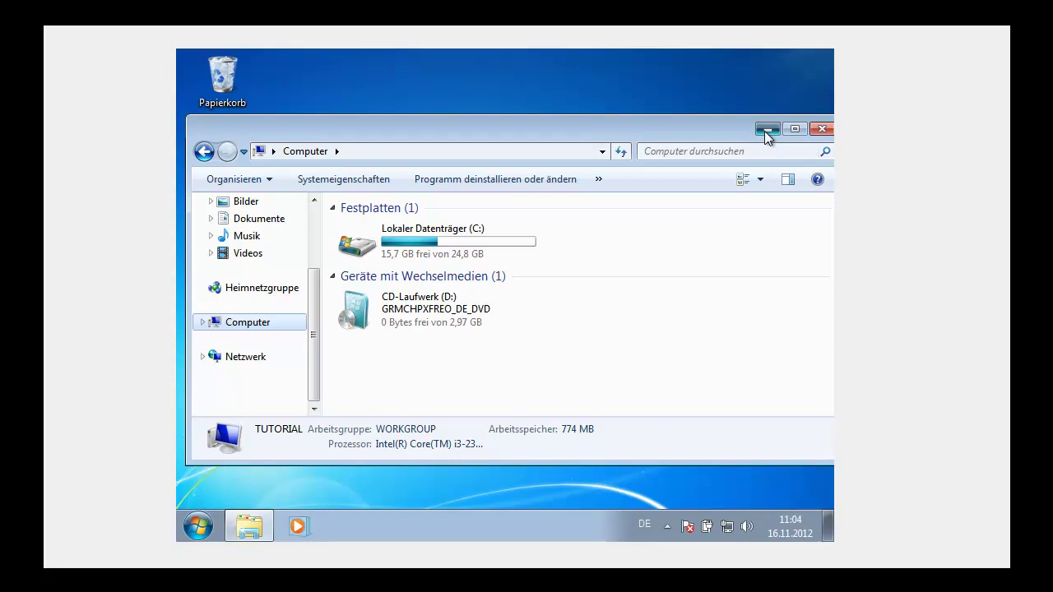
pyautogui.click(262, 528)
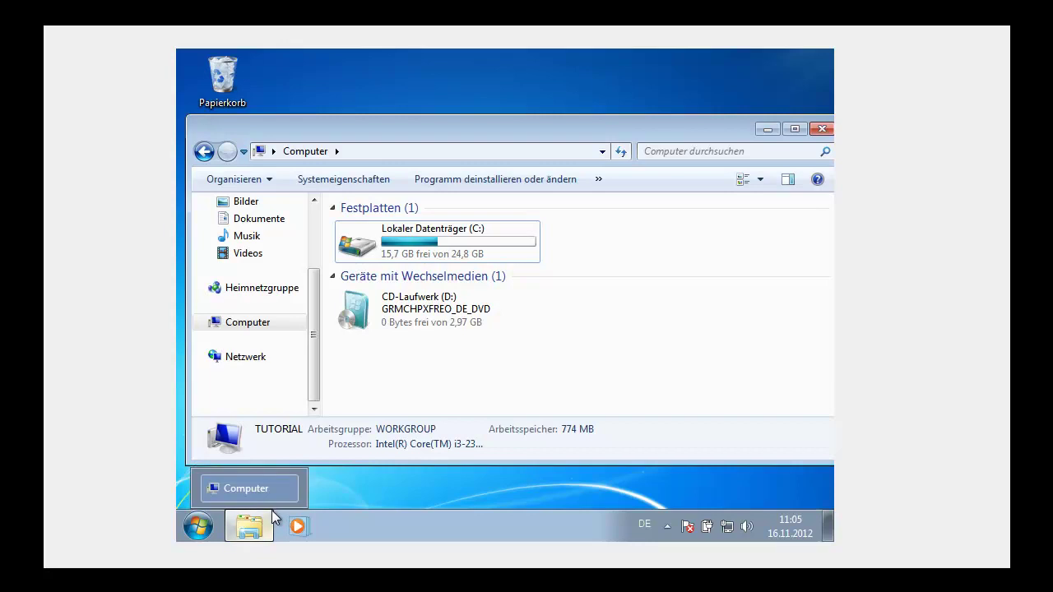
pyautogui.click(819, 133)
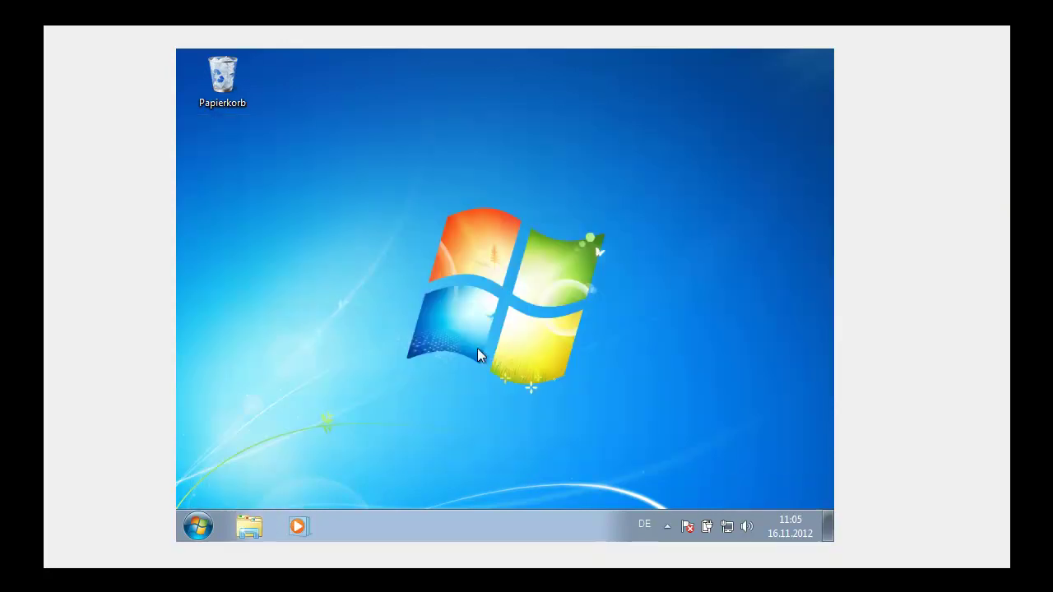
# Open and close the Windows Explorer libraries window, and start Windows Media Player and close its window
pyautogui.click(251, 530)
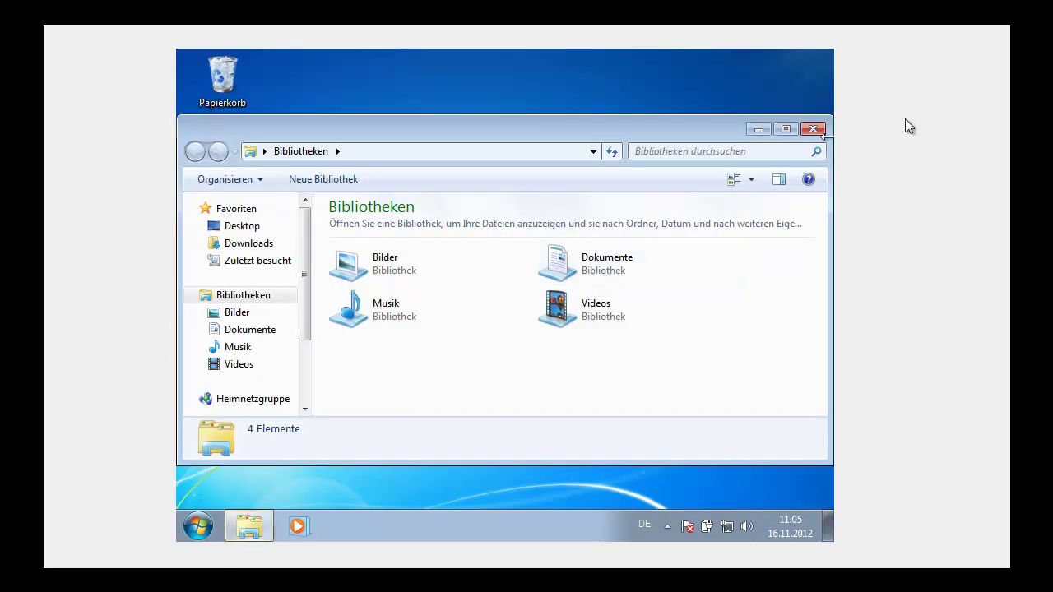
pyautogui.click(812, 130)
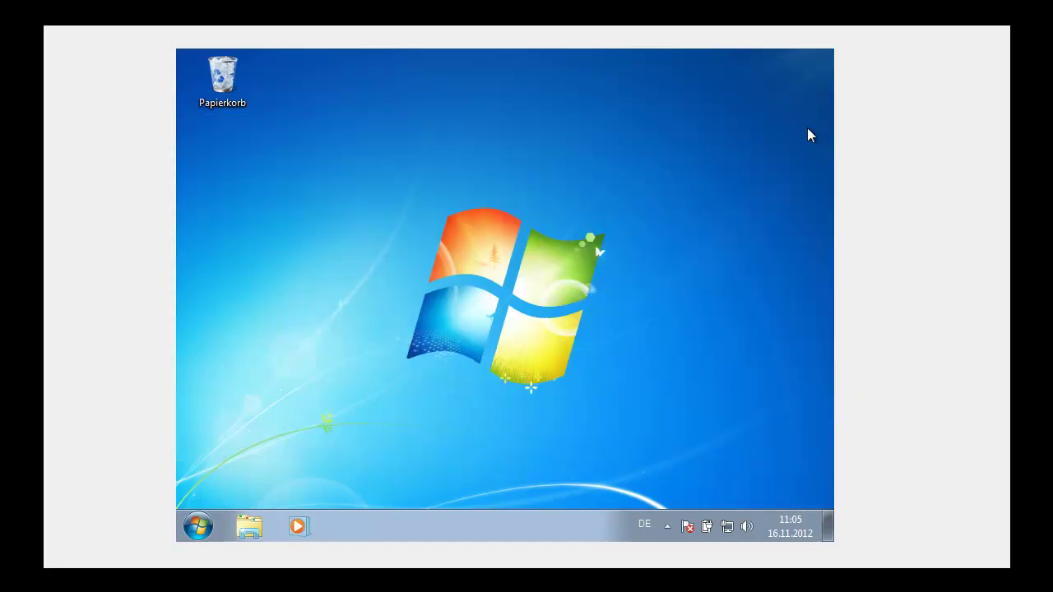
pyautogui.click(297, 530)
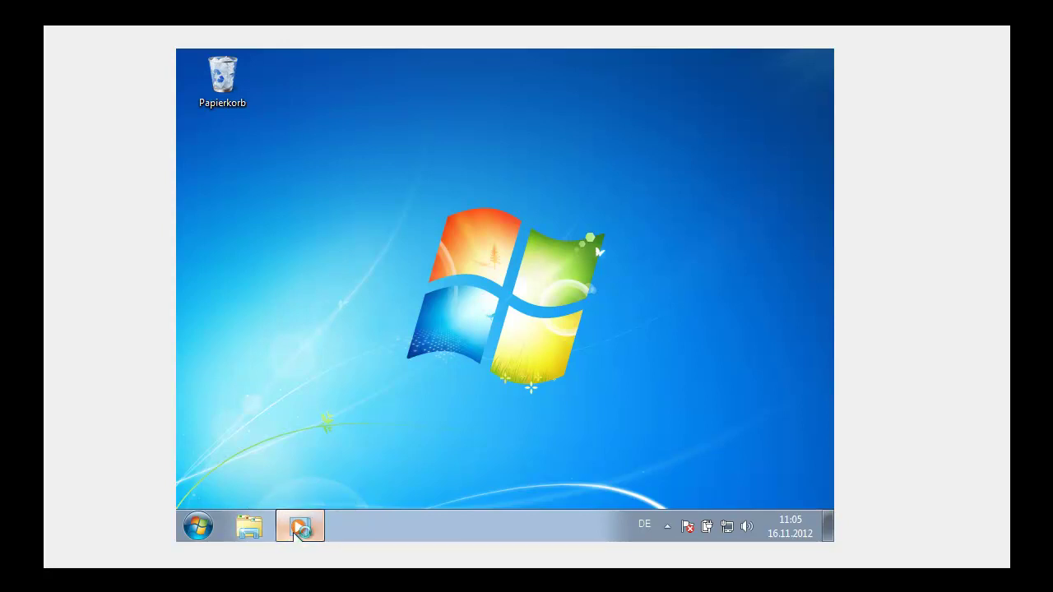
pyautogui.rightClick(297, 529)
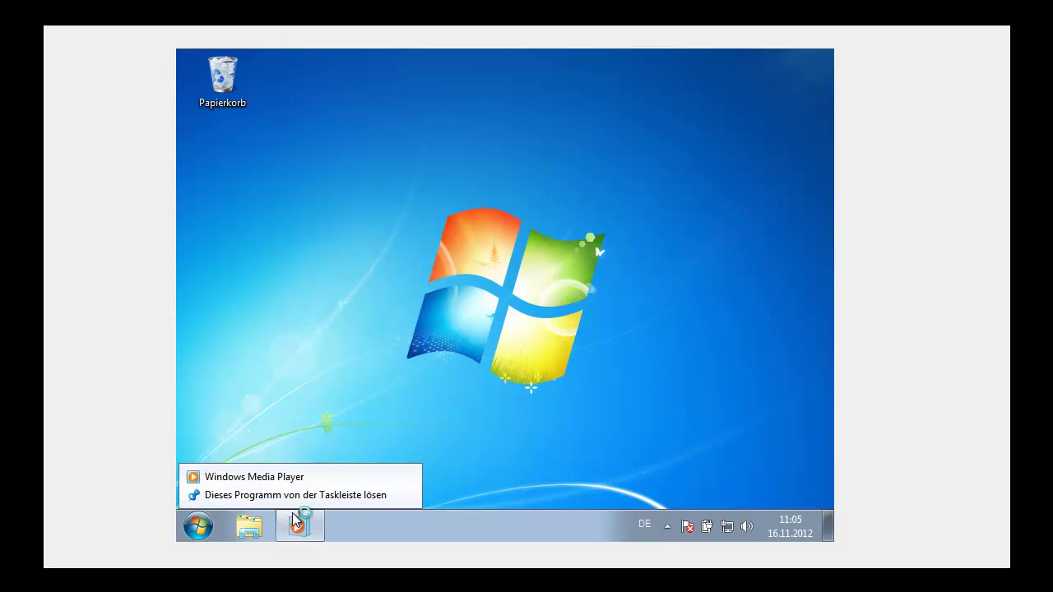
pyautogui.click(324, 441)
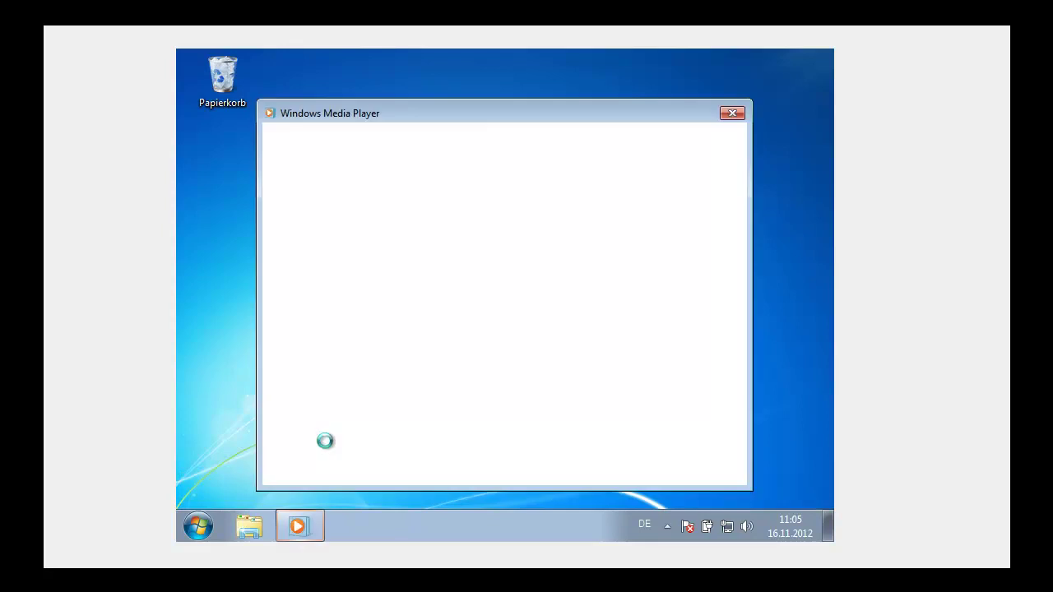
pyautogui.click(728, 116)
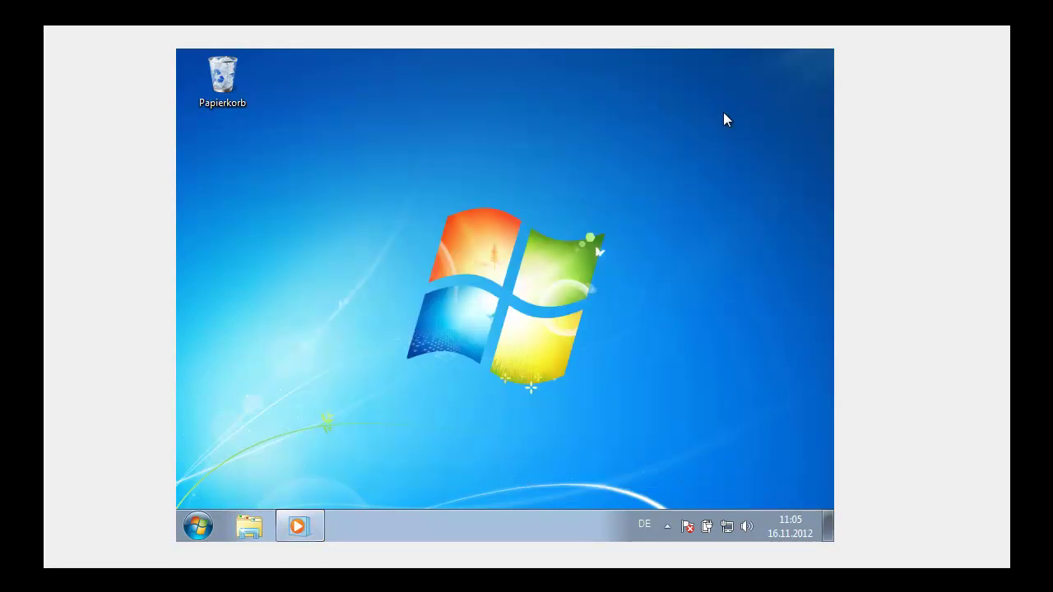
# Examine the Start menu, switching between its main list and the Alle Programme list
pyautogui.click(200, 530)
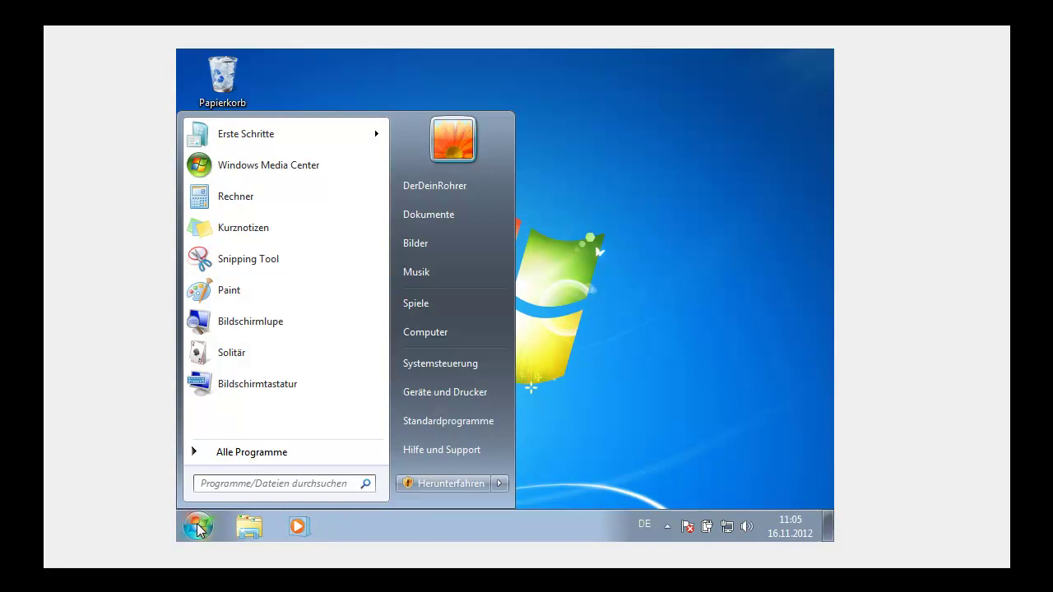
pyautogui.click(263, 452)
pyautogui.click(263, 454)
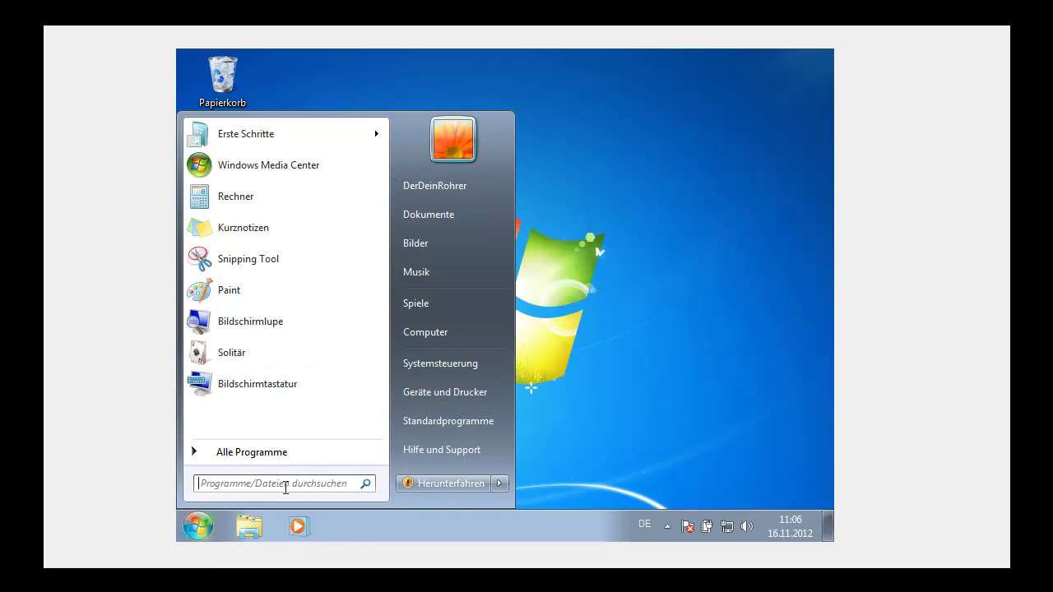
pyautogui.click(251, 453)
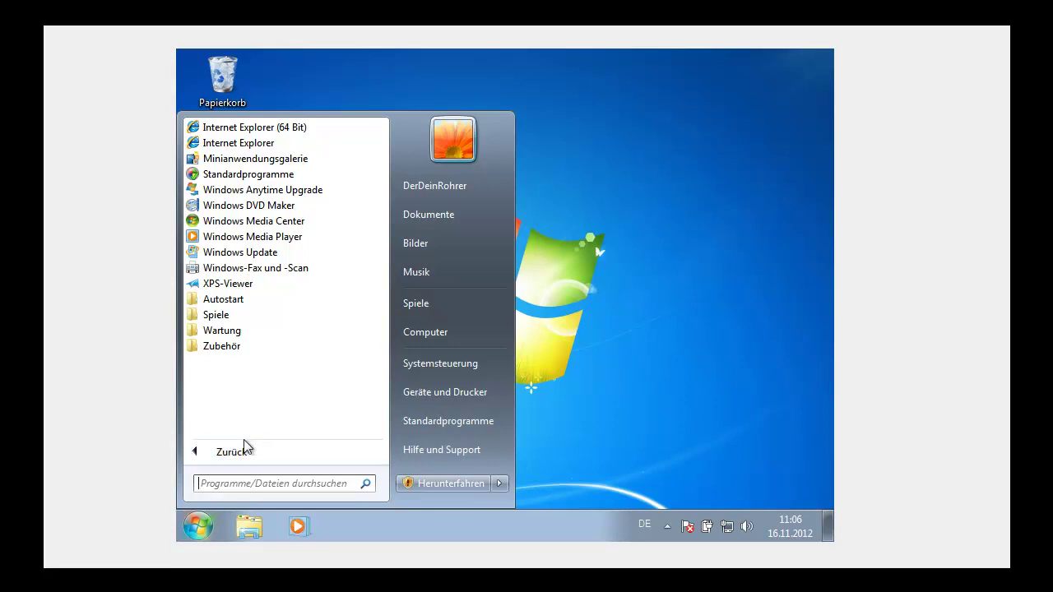
pyautogui.click(246, 453)
pyautogui.click(243, 451)
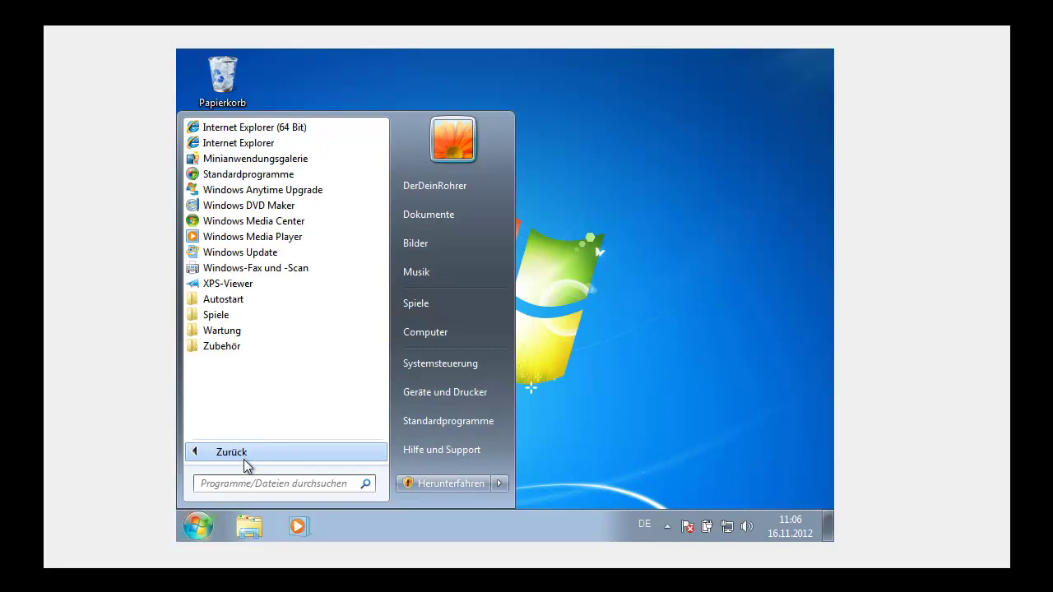
pyautogui.click(198, 526)
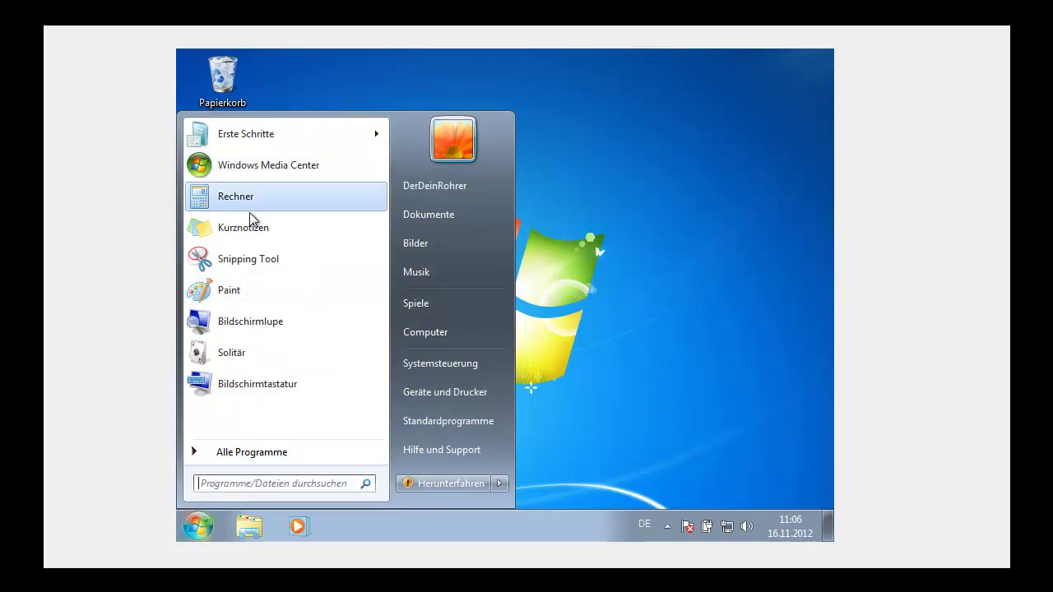
pyautogui.click(257, 455)
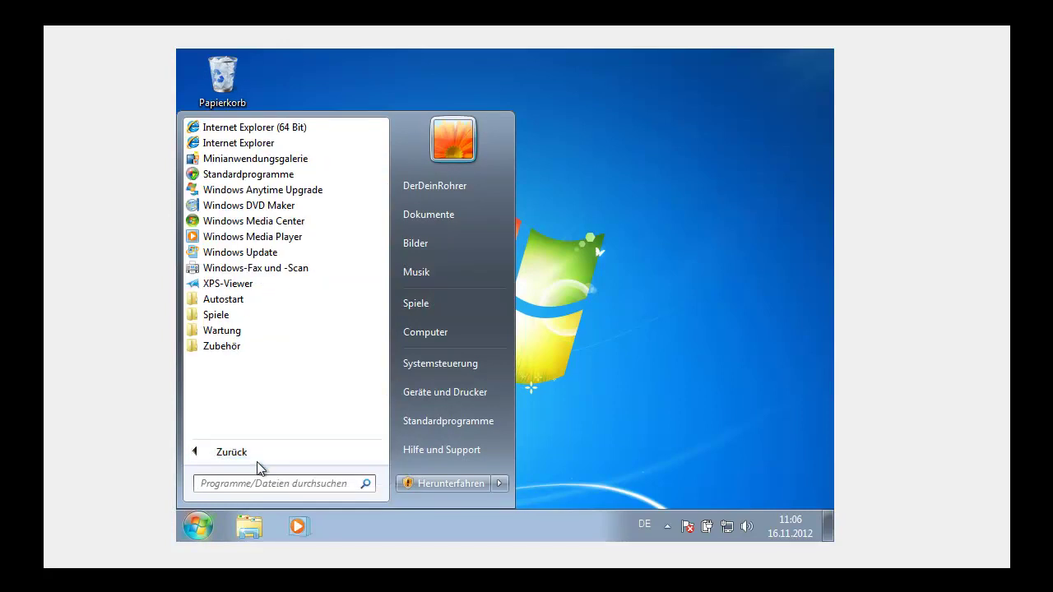
# Open Windows Explorer, browse from Computer through drive C: to the Programme (x86) folder, and close the window
pyautogui.click(253, 533)
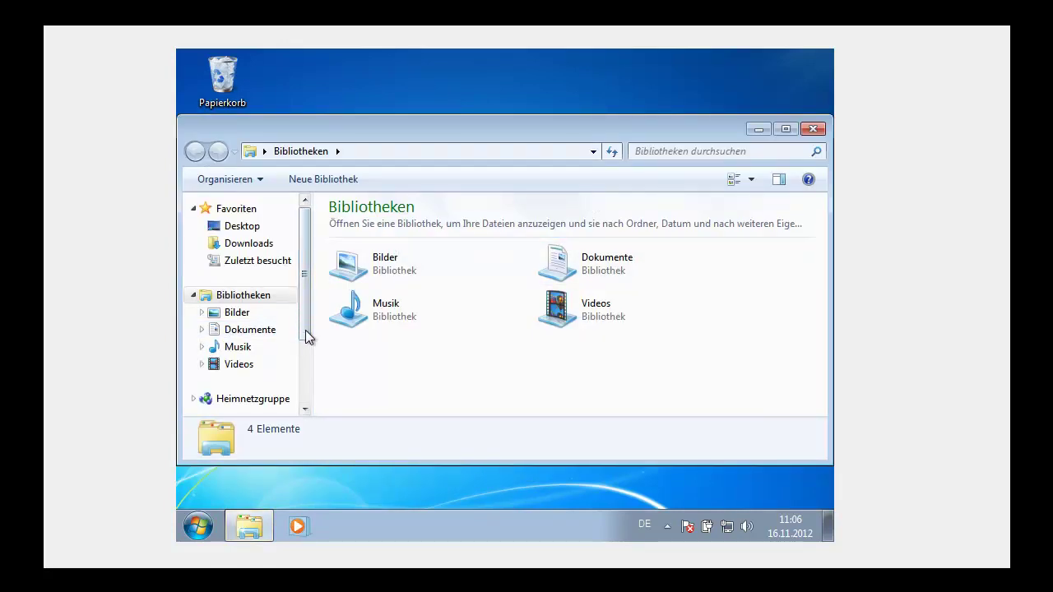
pyautogui.scroll(-2, 306, 352)
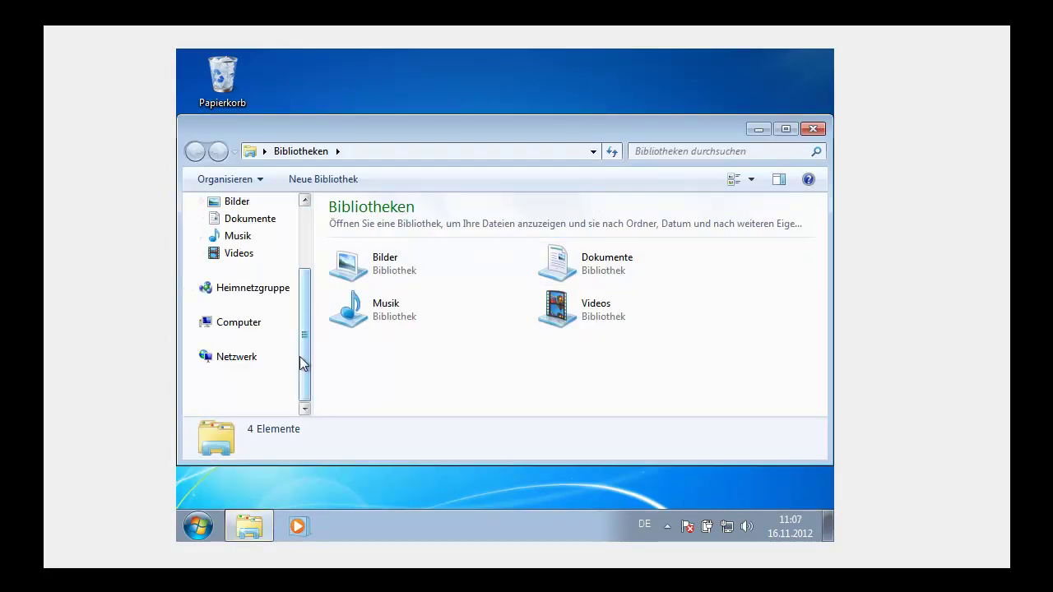
pyautogui.click(240, 325)
pyautogui.doubleClick(371, 236)
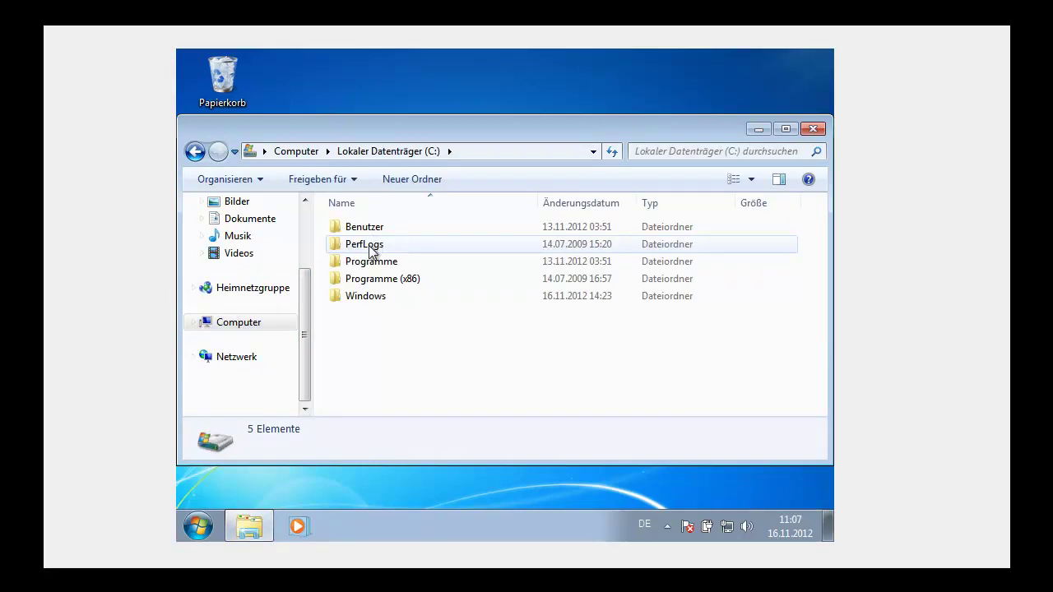
pyautogui.doubleClick(371, 284)
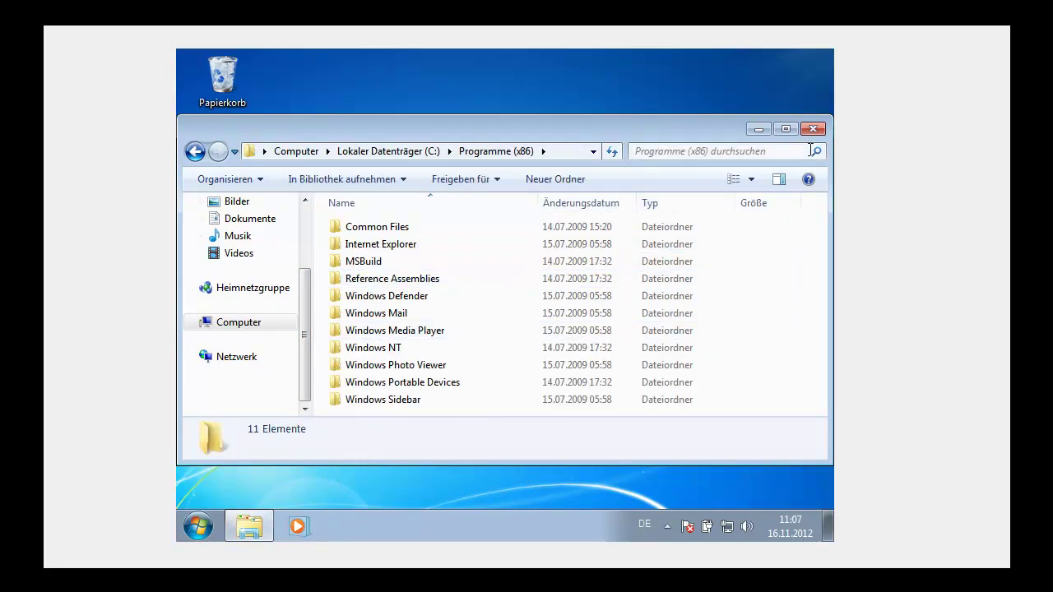
pyautogui.click(813, 129)
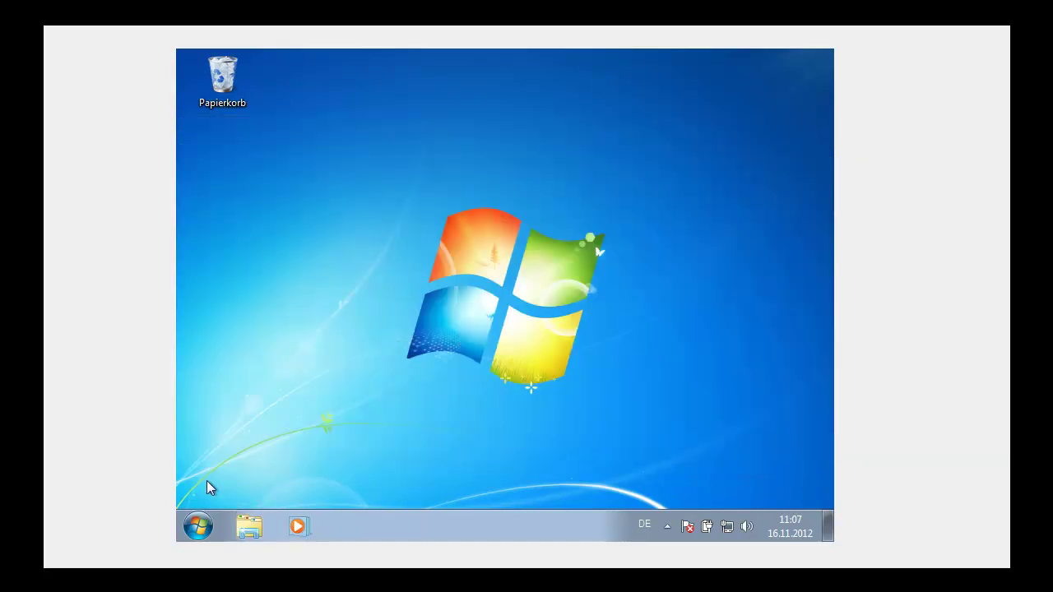
# Open the Start menu, view the Alle Programme list twice, returning to the main list each time, and close the menu
pyautogui.click(198, 525)
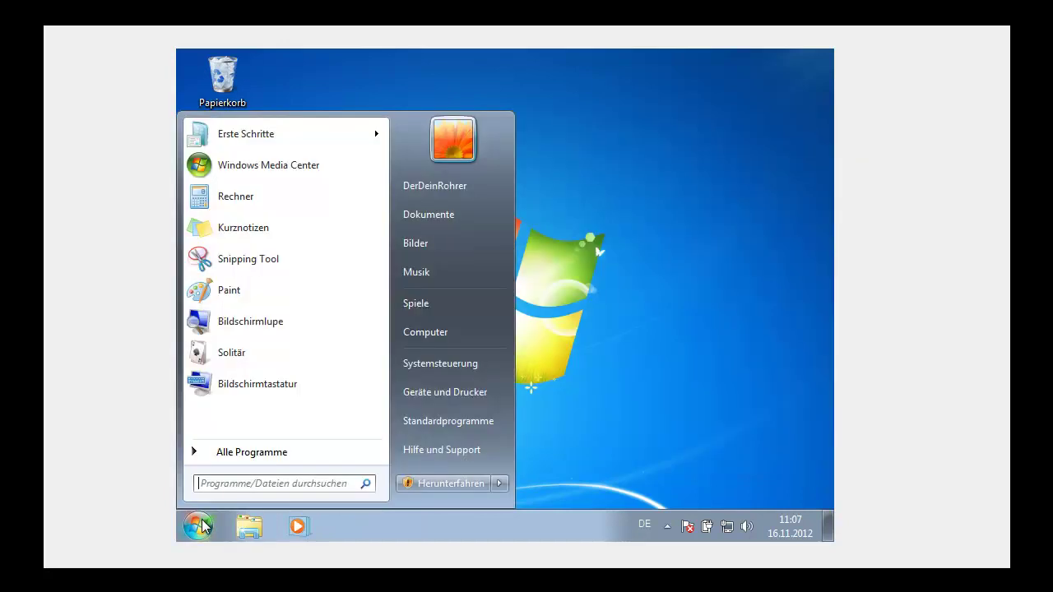
pyautogui.click(228, 463)
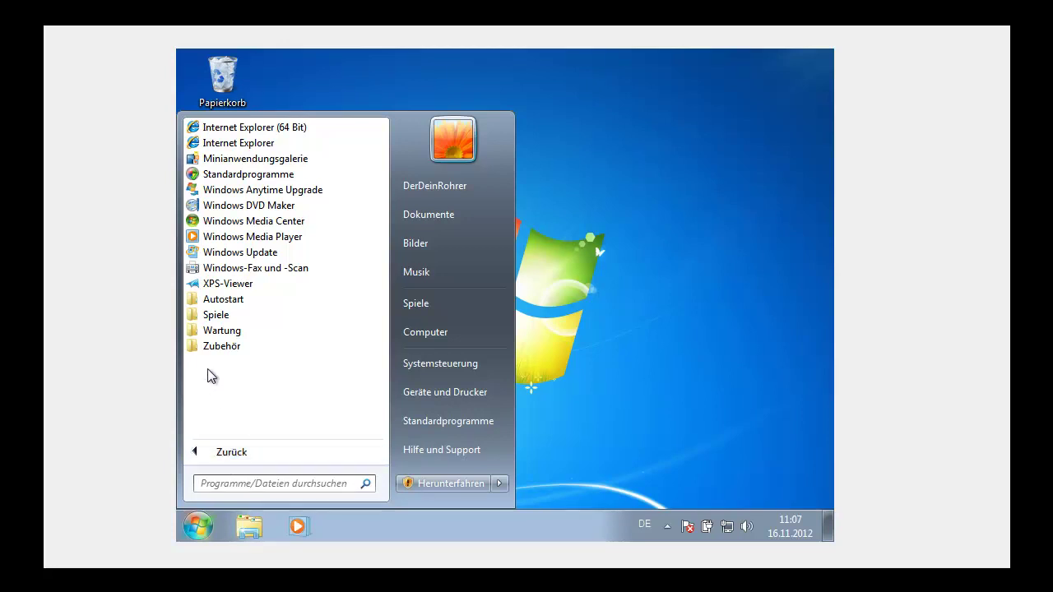
pyautogui.click(236, 458)
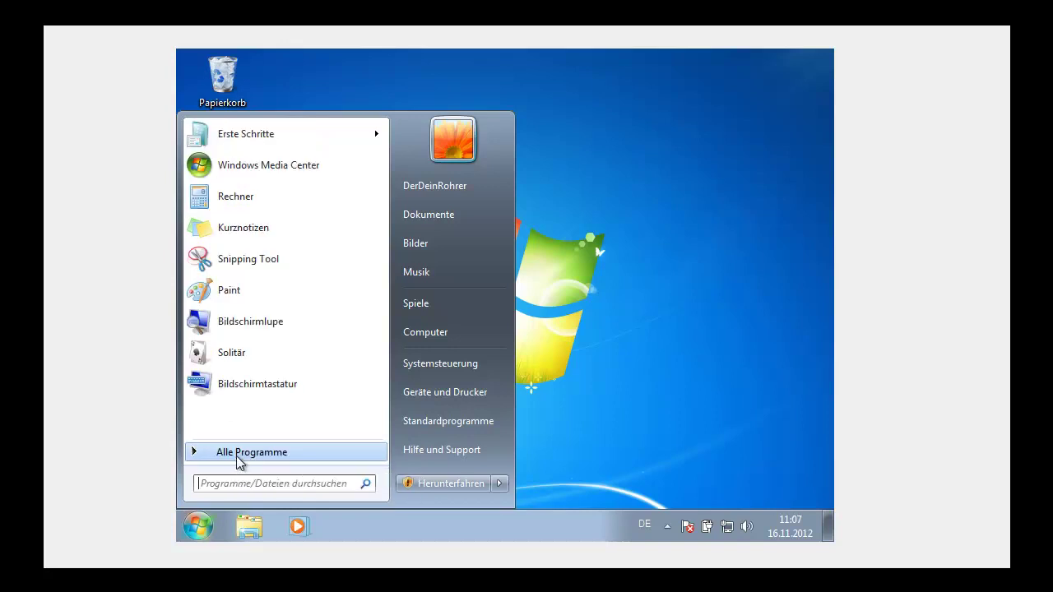
pyautogui.click(238, 462)
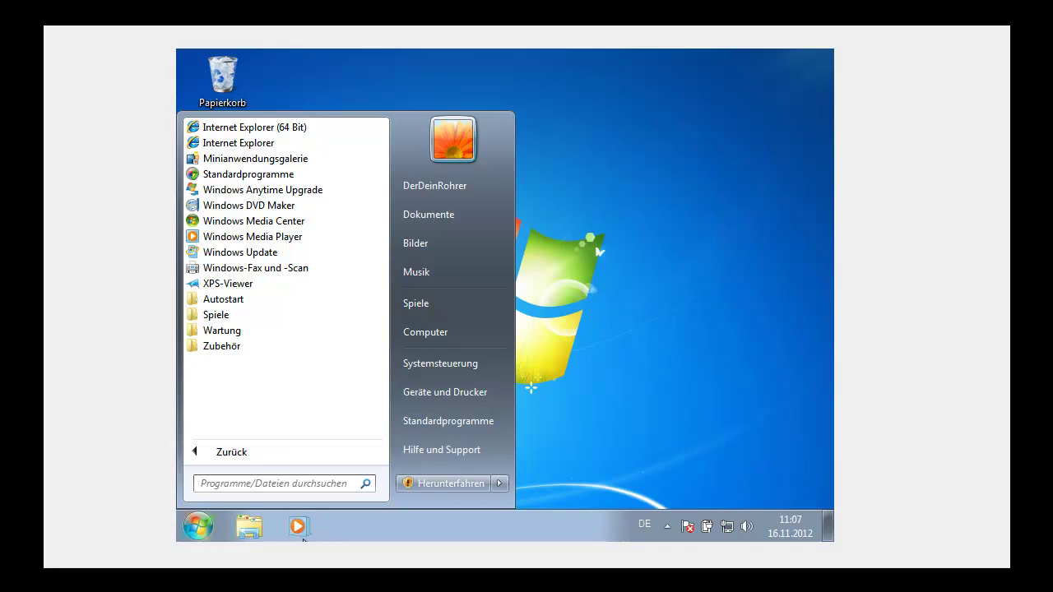
pyautogui.click(259, 458)
pyautogui.click(663, 379)
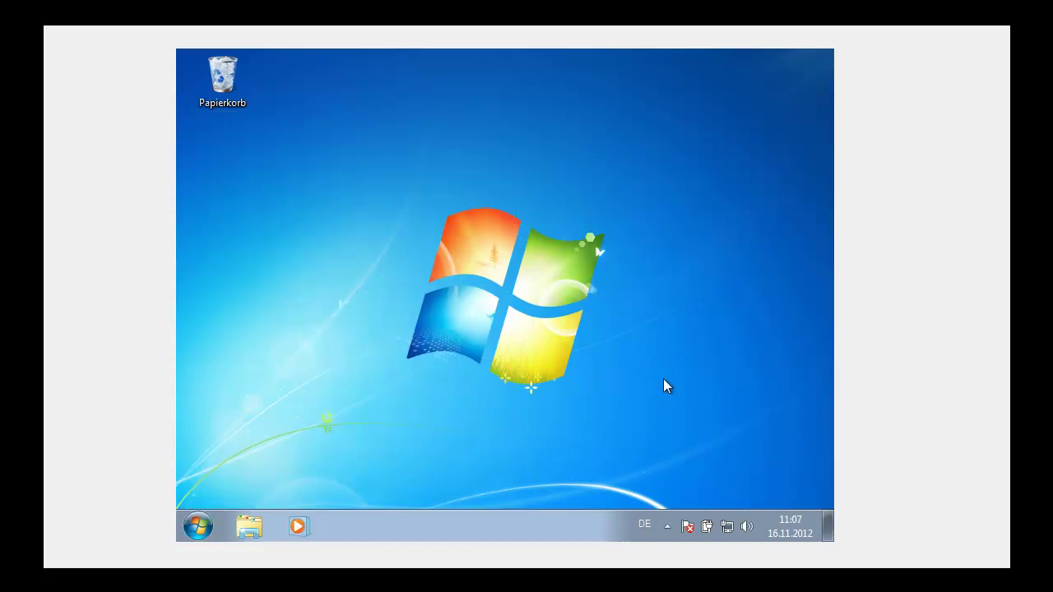
# Show Alle Programme in the Start menu and expand the Spiele and Autostart folders, collapsing both after viewing
pyautogui.click(198, 527)
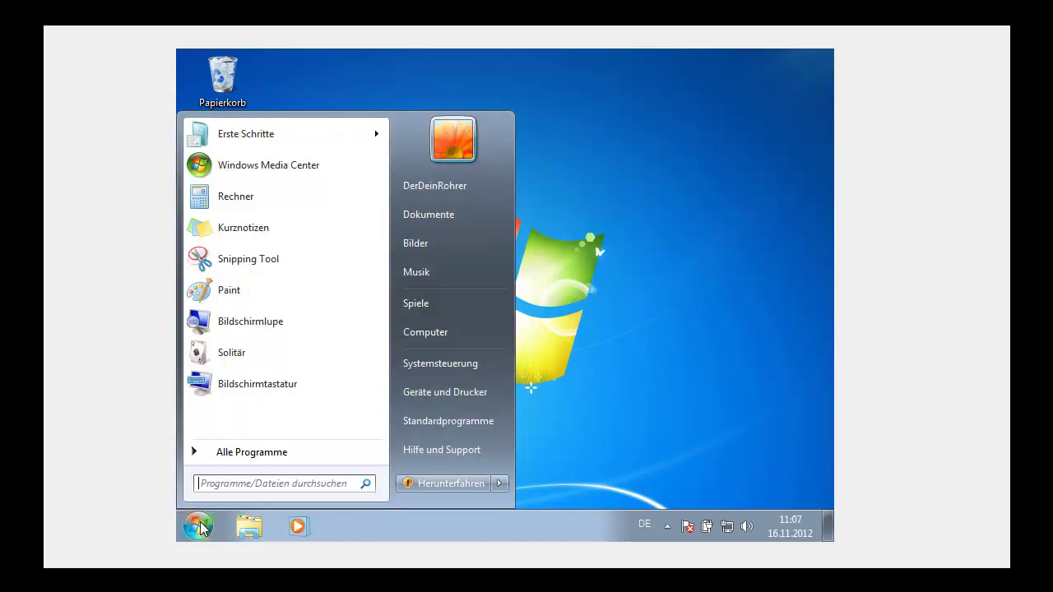
pyautogui.click(218, 459)
pyautogui.click(219, 459)
pyautogui.click(223, 457)
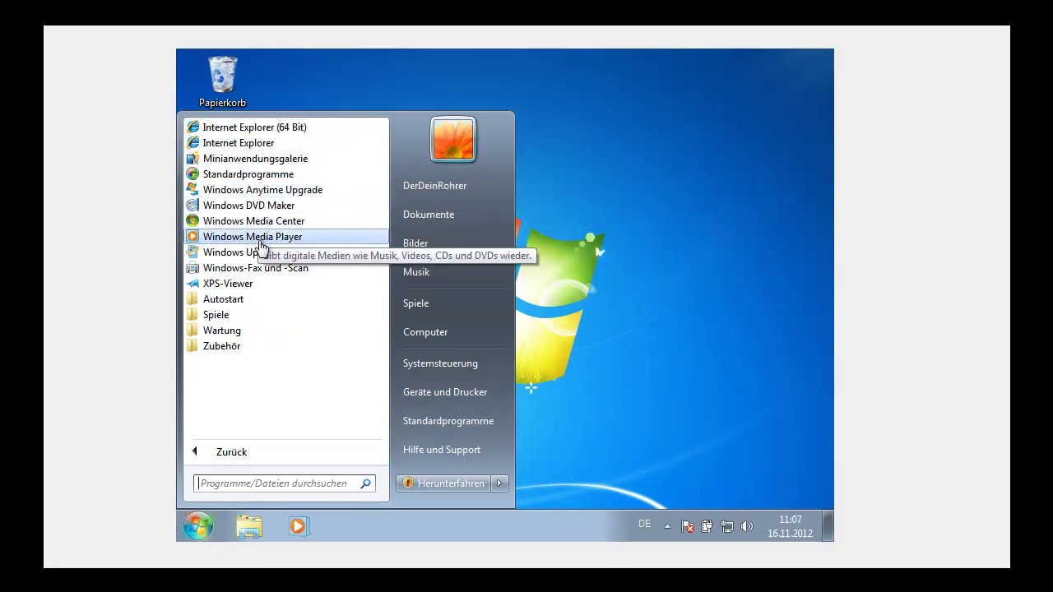
pyautogui.click(247, 315)
pyautogui.moveTo(280, 272); pyautogui.dragTo(242, 282)
pyautogui.click(230, 206)
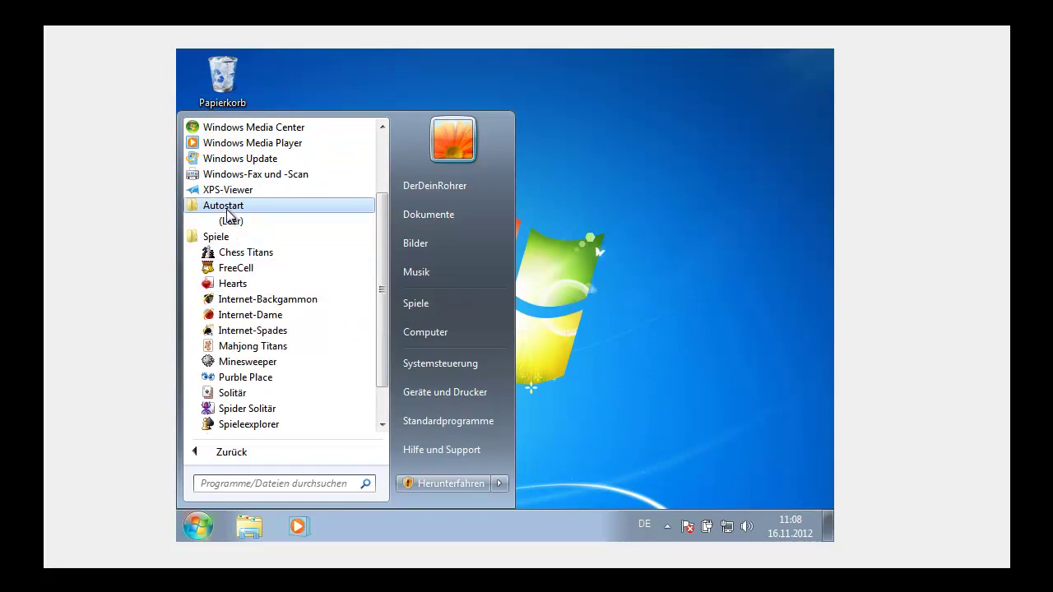
pyautogui.click(227, 207)
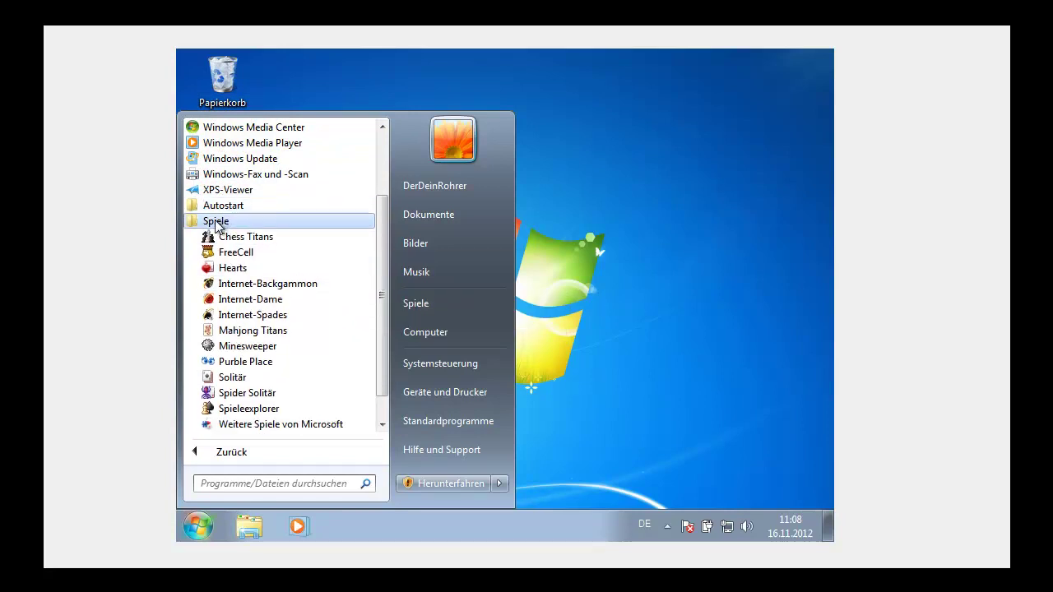
pyautogui.click(218, 220)
# View the contents of the Wartung folder, collapse it, and expand the Zubehör folder to view its programs
pyautogui.click(218, 332)
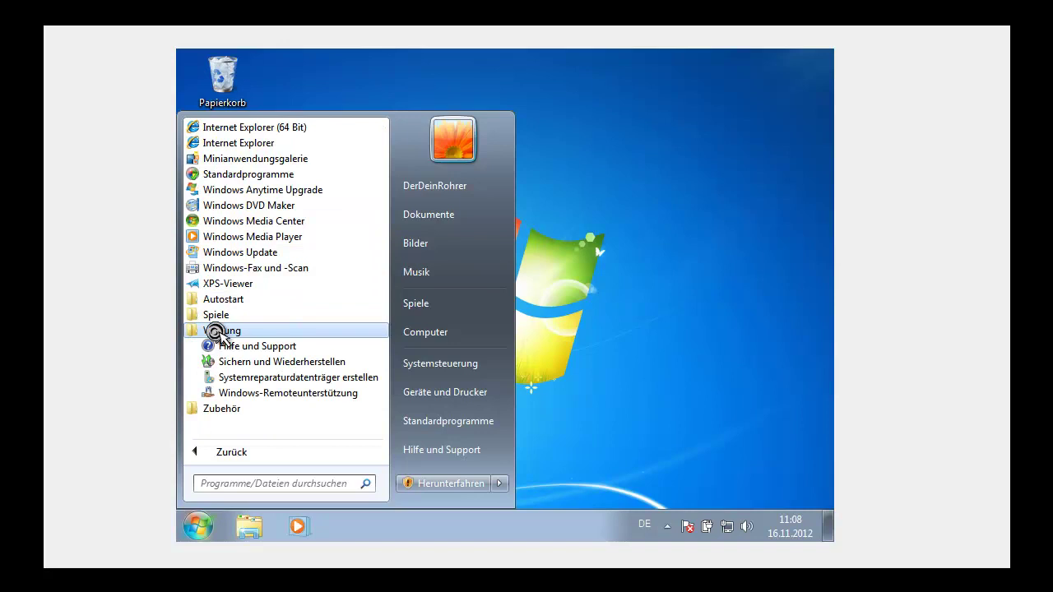
pyautogui.click(215, 332)
pyautogui.click(214, 350)
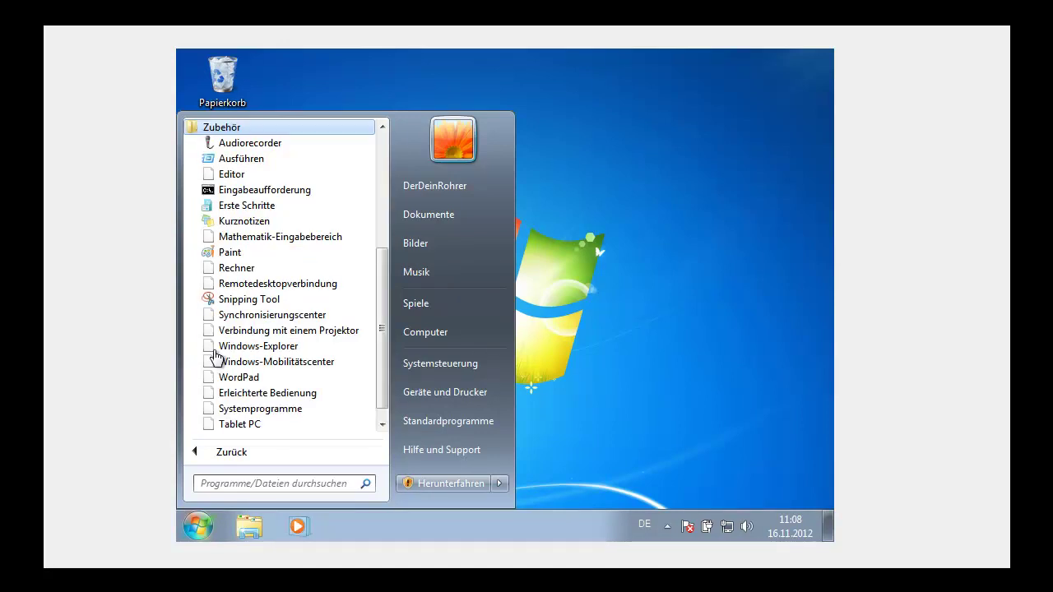
pyautogui.scroll(-1, 214, 352)
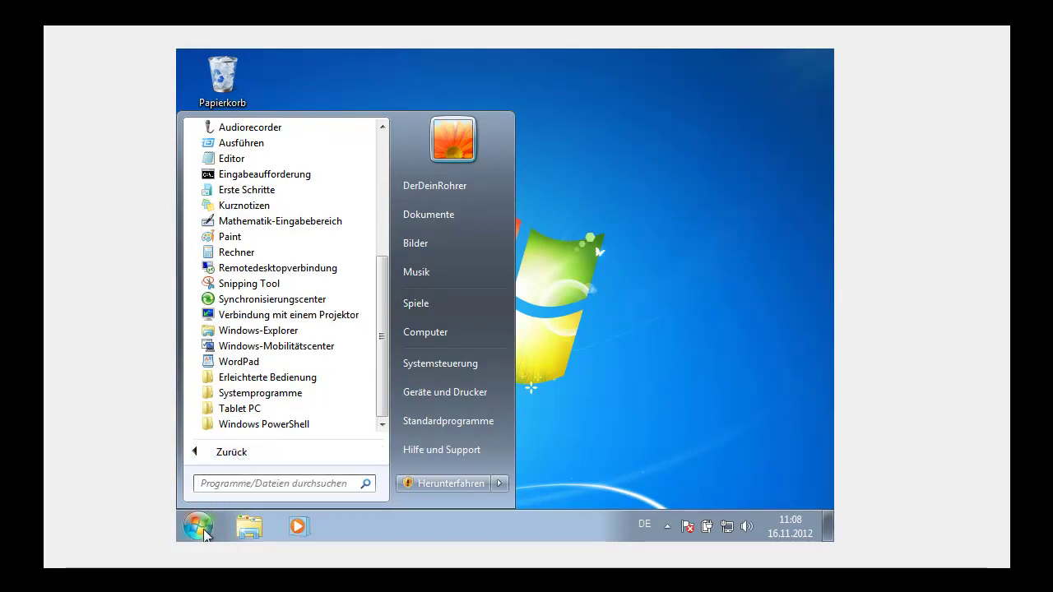
# Search the Start menu for "bildschi" and start the Bildschirmtastatur program from the results
pyautogui.click(214, 483)
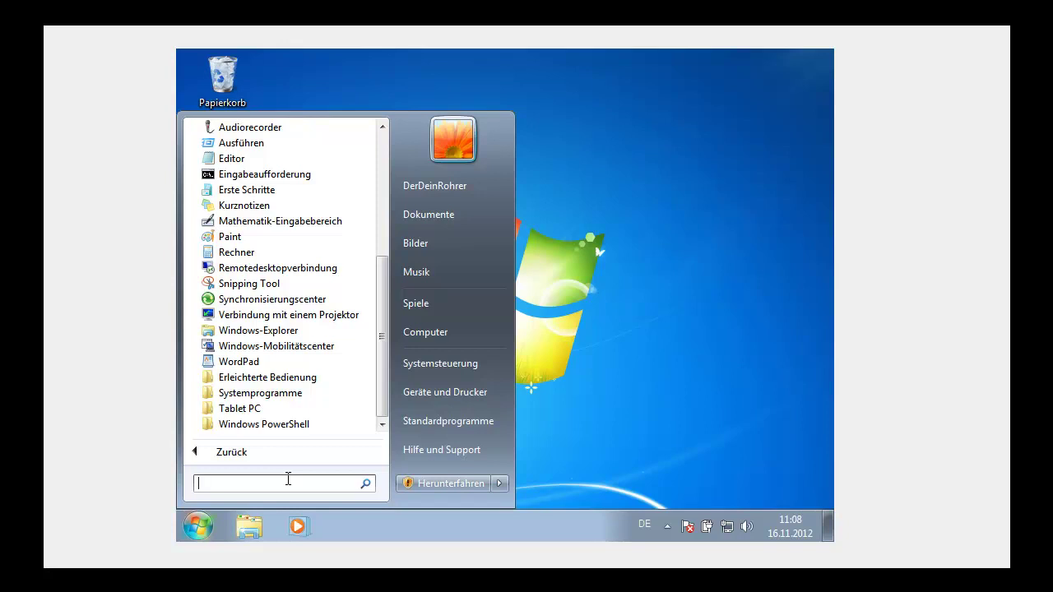
pyautogui.write('bild')
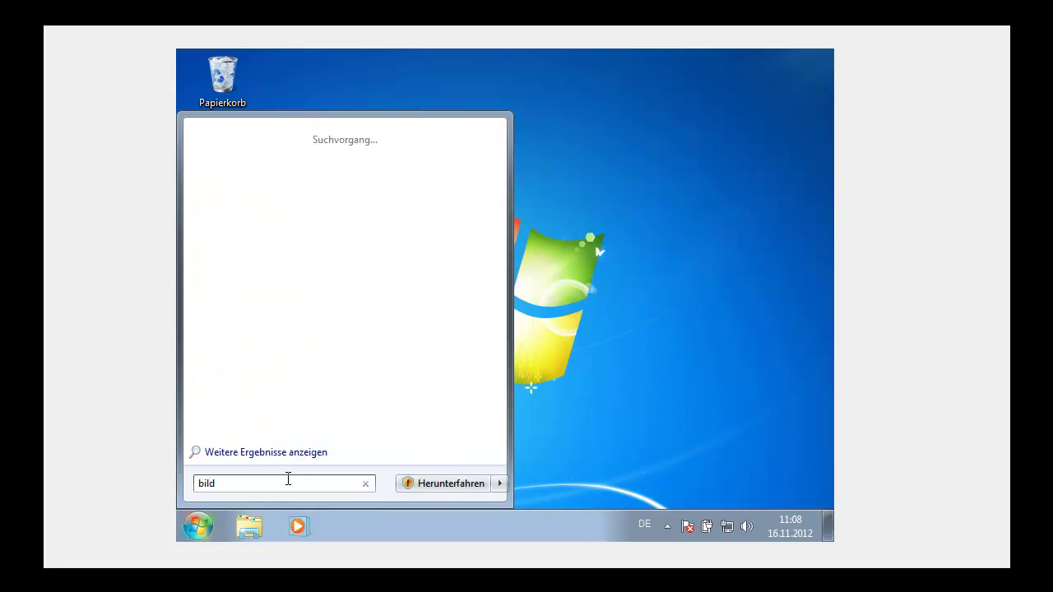
pyautogui.write('ach')
pyautogui.press('BackSpace')
pyautogui.press('BackSpace')
pyautogui.press('BackSpace')
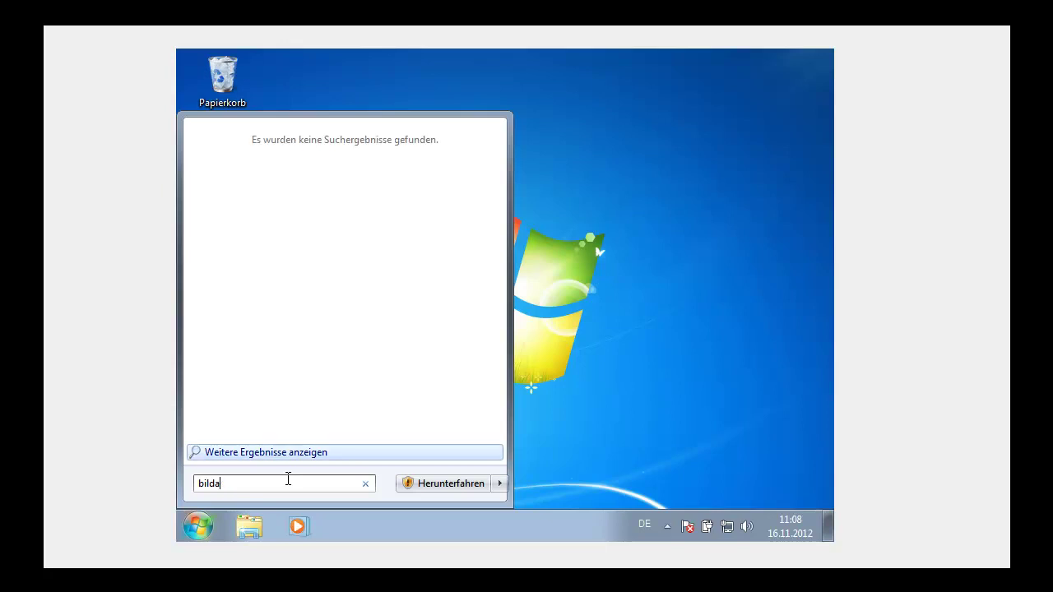
pyautogui.write('sc')
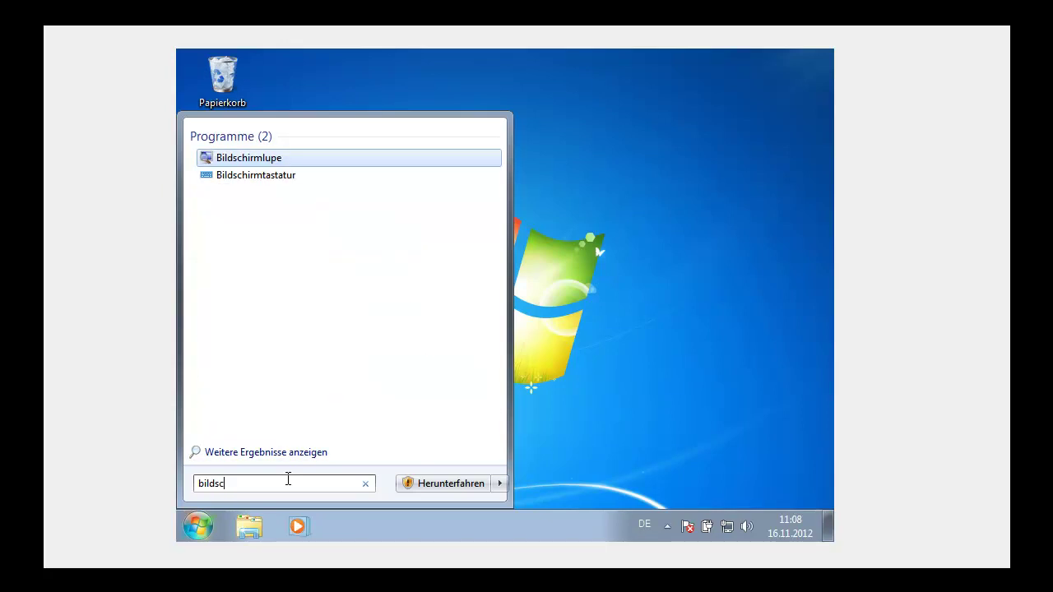
pyautogui.write('hi')
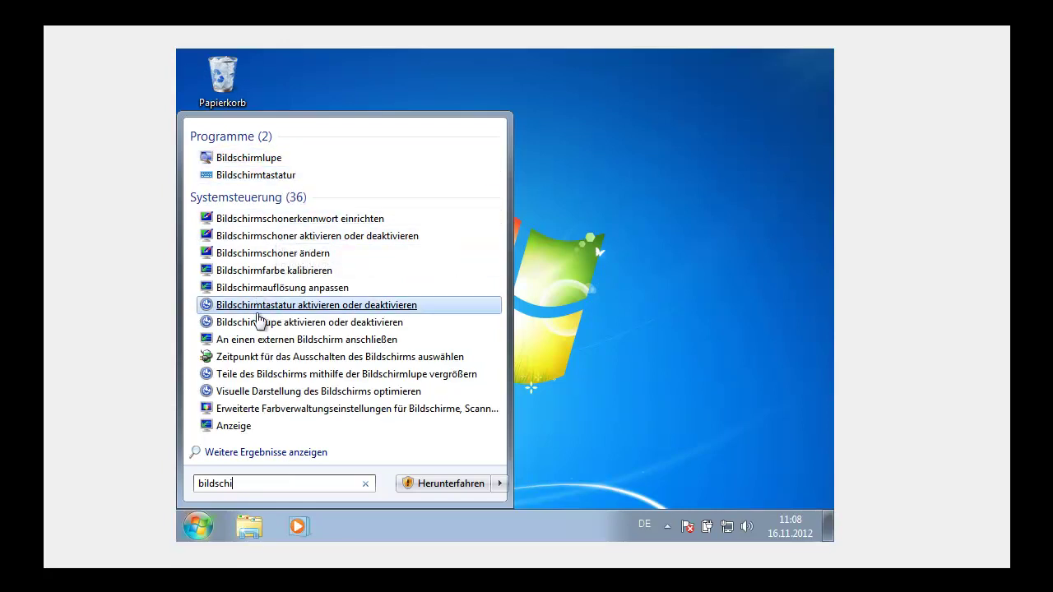
pyautogui.click(284, 176)
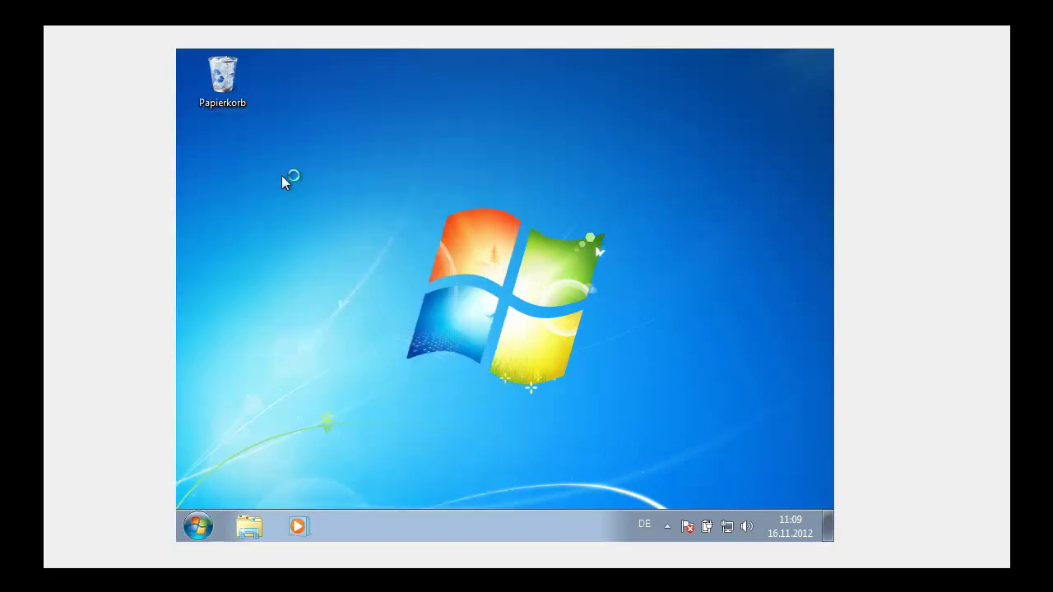